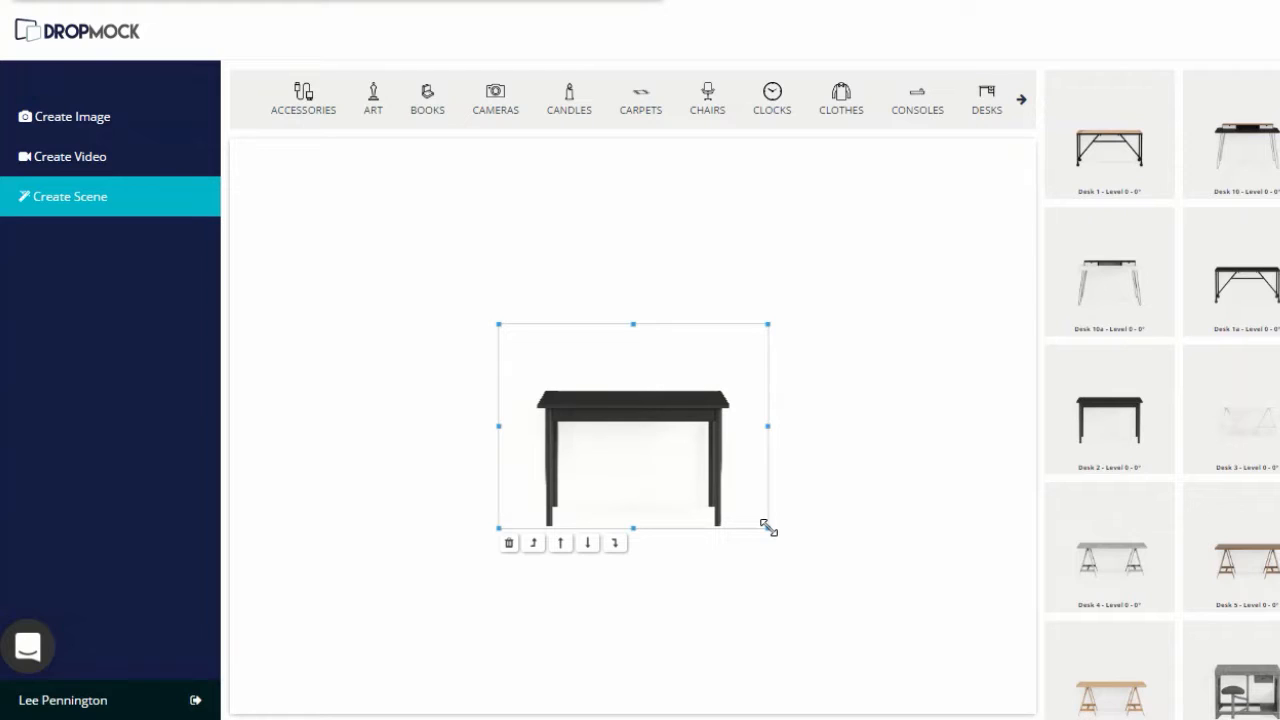
# Step: Enlarge the black desk to nearly fill the scene's width and move it into the lower part of the canvas
pyautogui.moveTo(768, 528); pyautogui.dragTo(930, 652)
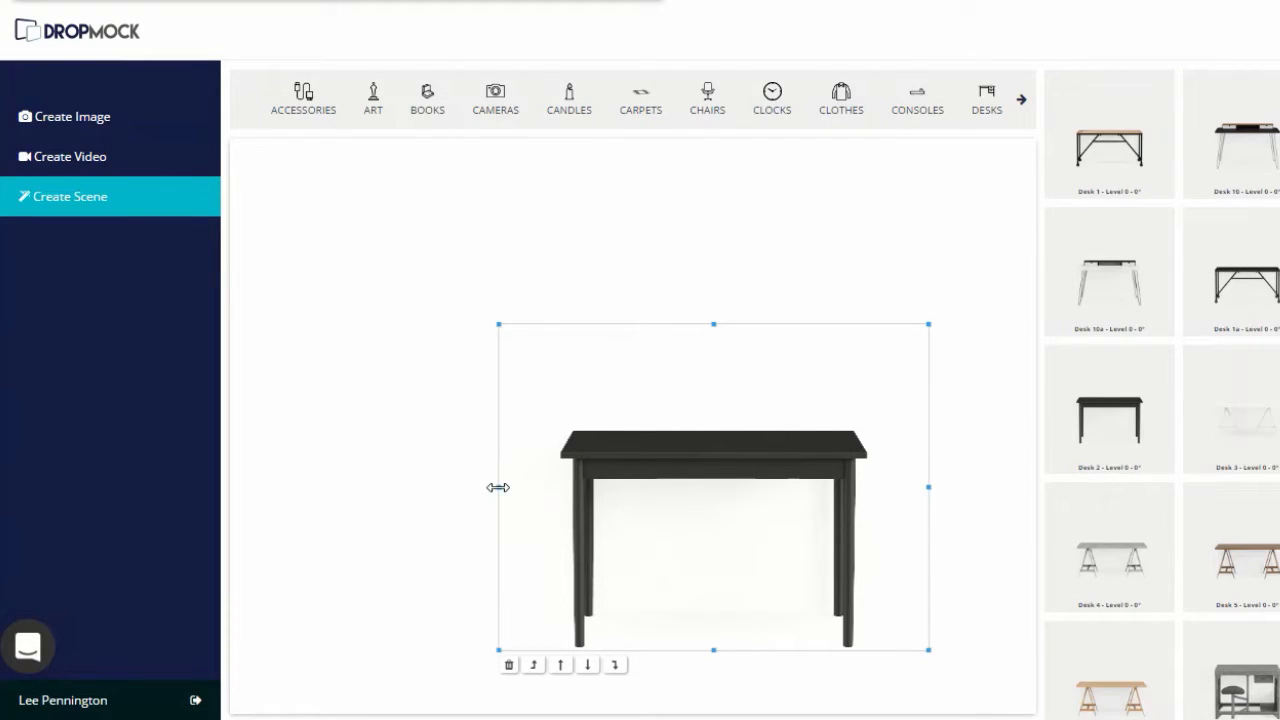
pyautogui.moveTo(495, 487); pyautogui.dragTo(458, 488)
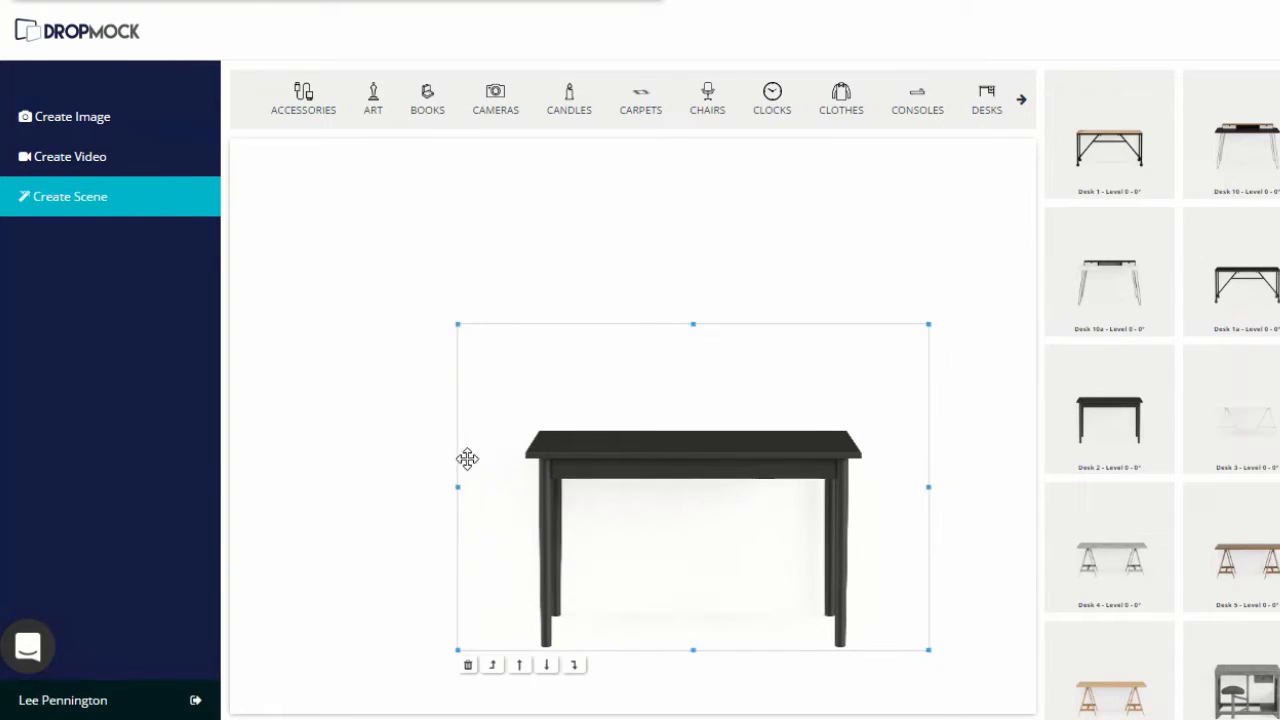
pyautogui.moveTo(455, 322); pyautogui.dragTo(204, 93)
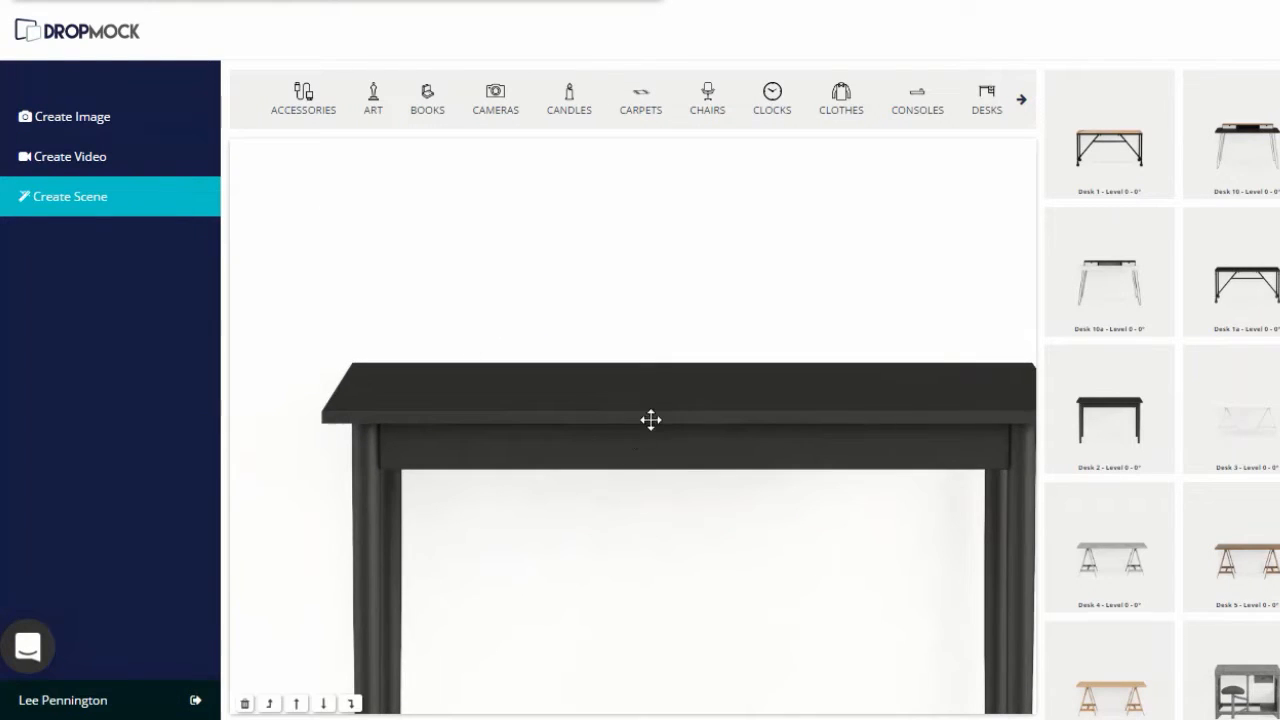
pyautogui.moveTo(651, 420); pyautogui.dragTo(598, 564)
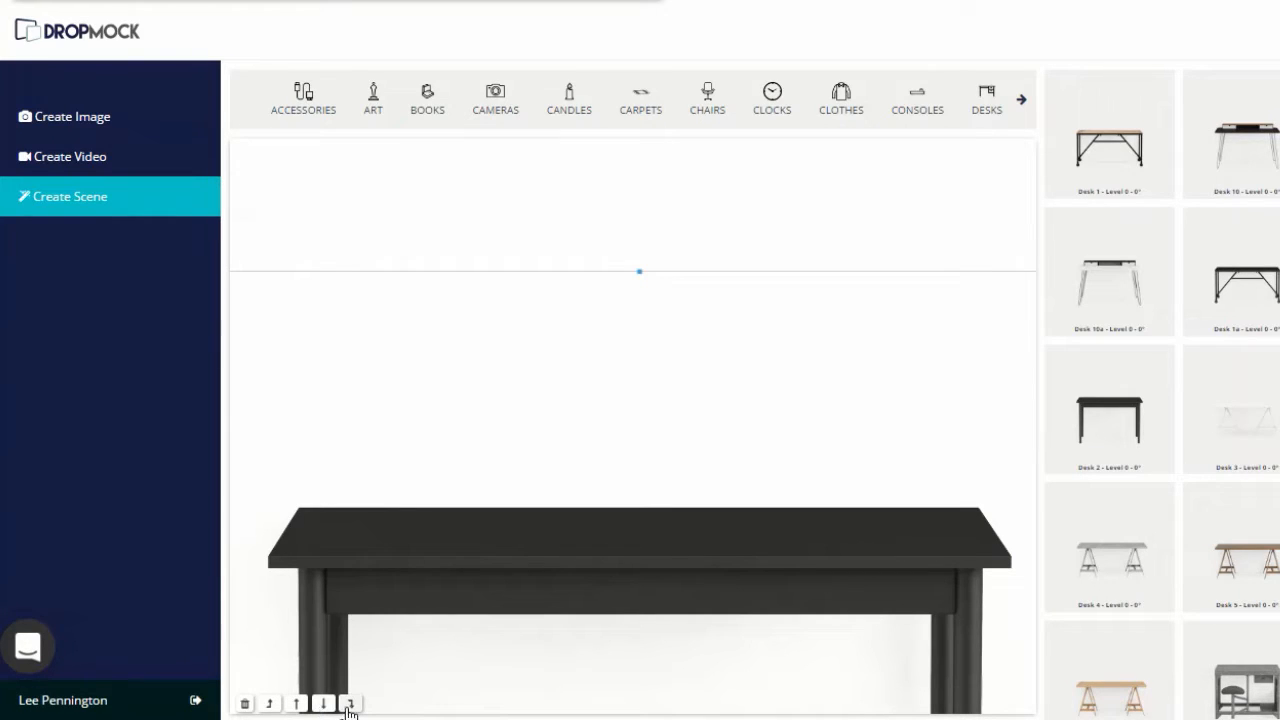
pyautogui.moveTo(670, 555); pyautogui.dragTo(659, 597)
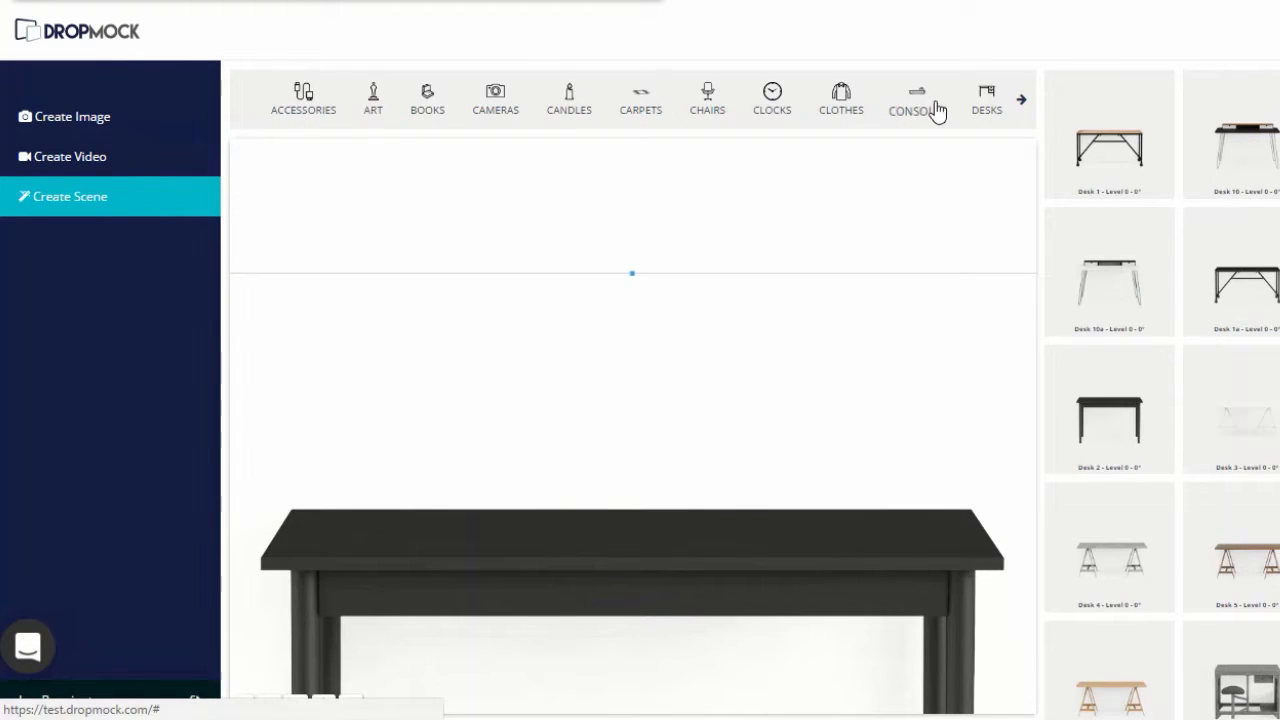
# Step: Add the front-facing iMac2012 - Little table item from the Screens category to the scene
pyautogui.click(1022, 106)
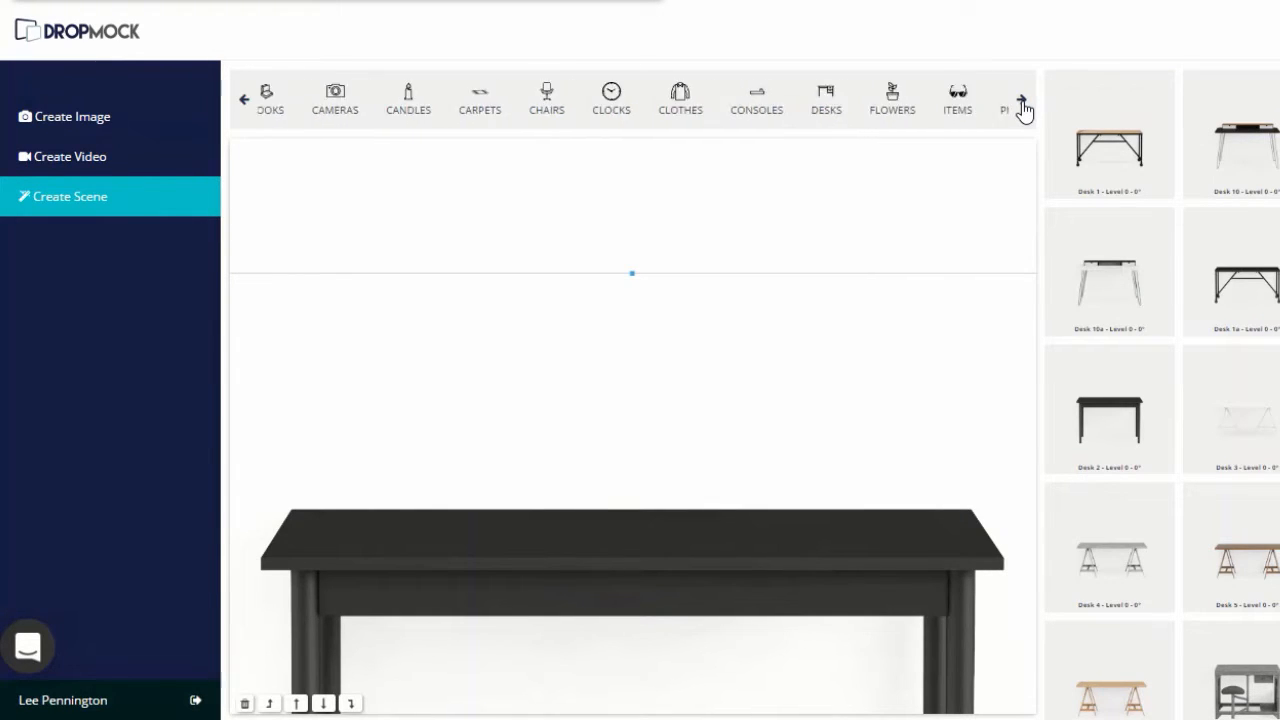
pyautogui.click(1022, 106)
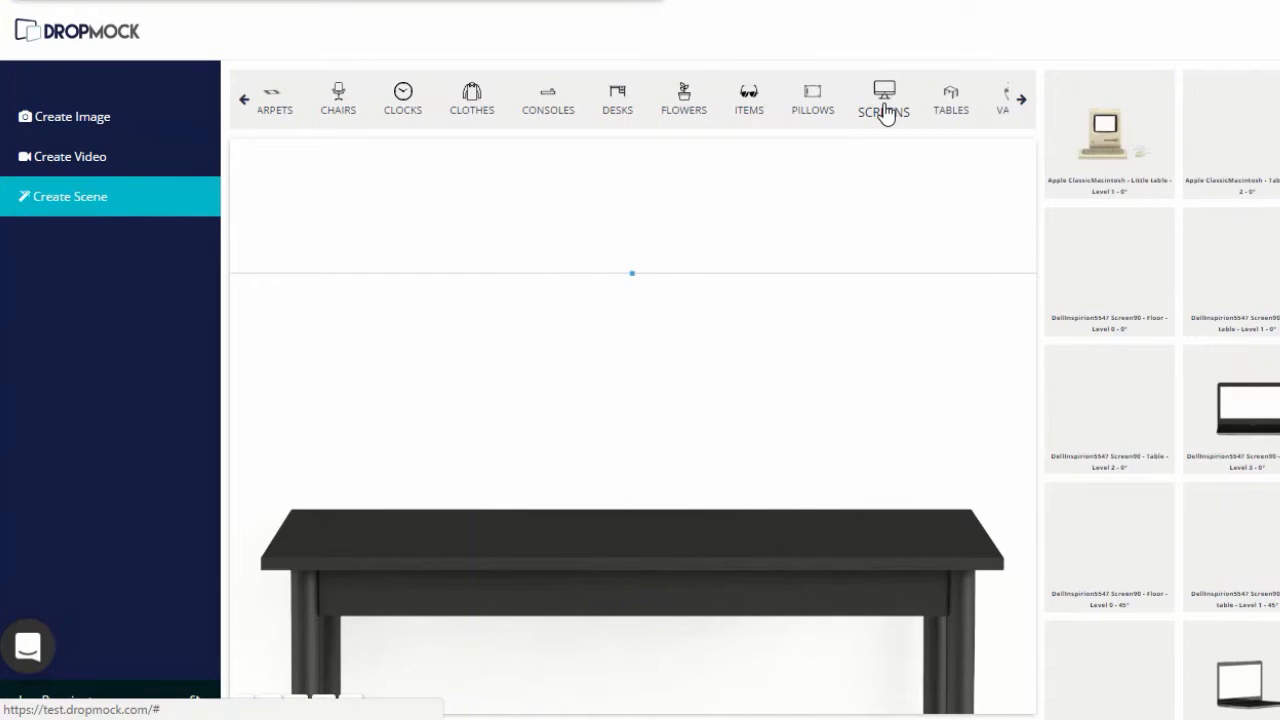
pyautogui.scroll(-1, 1246, 171)
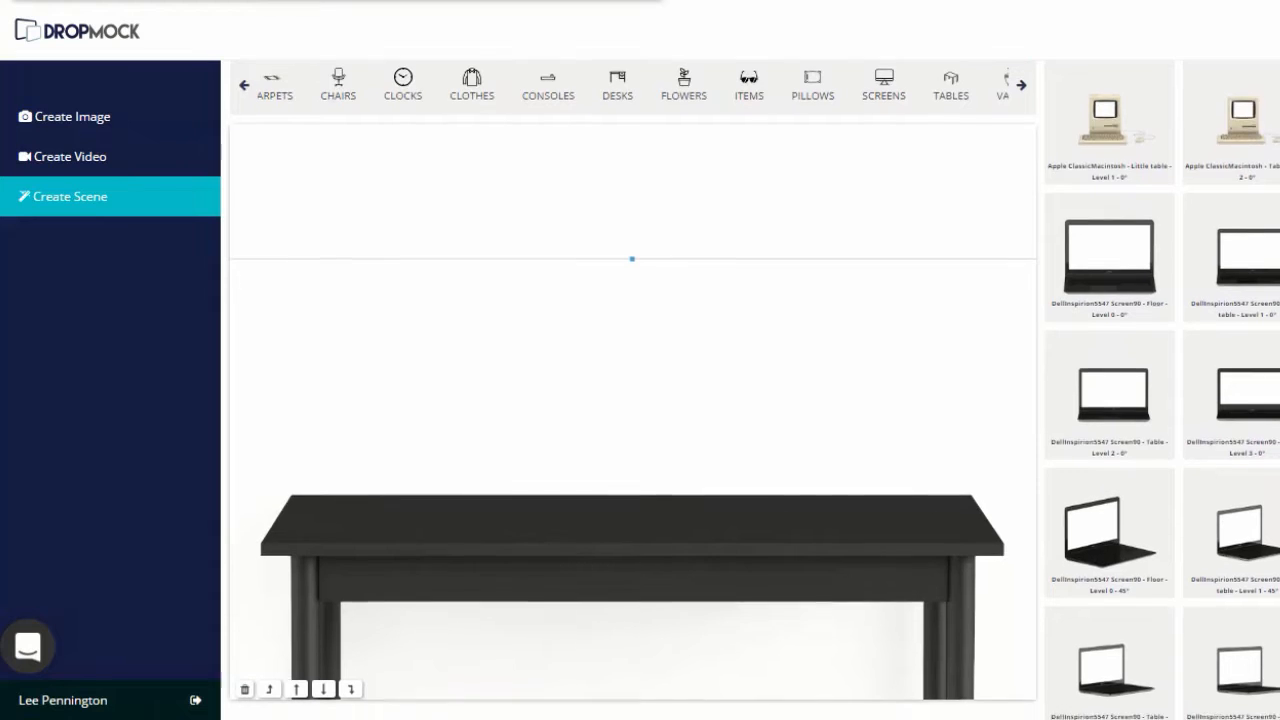
pyautogui.scroll(1, 653, 390)
pyautogui.scroll(-5, 1160, 400)
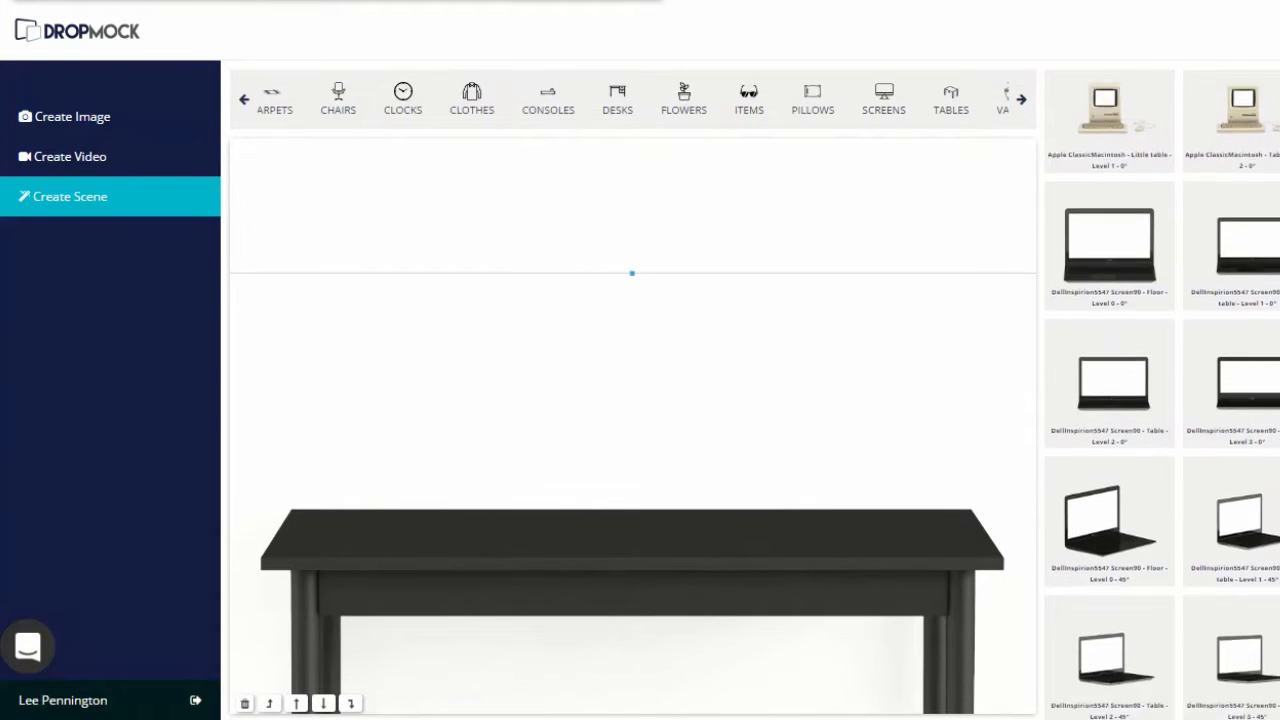
pyautogui.scroll(-6, 1160, 400)
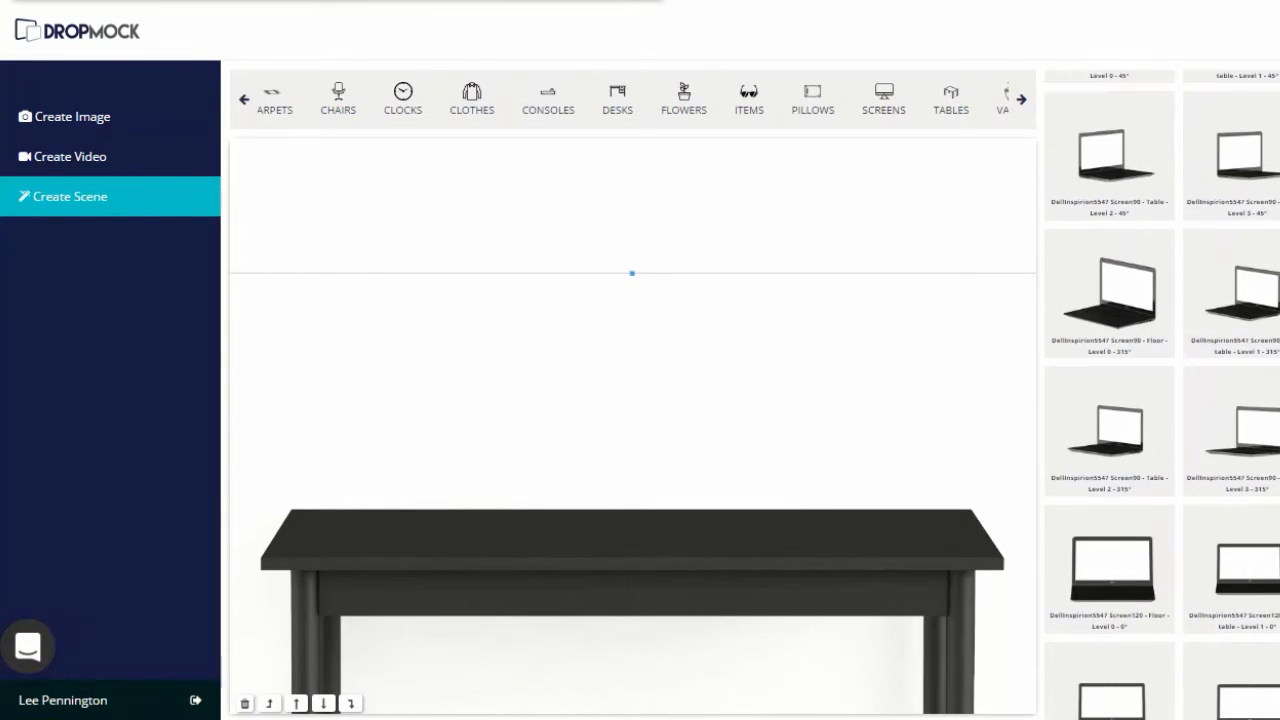
pyautogui.scroll(-4, 1160, 400)
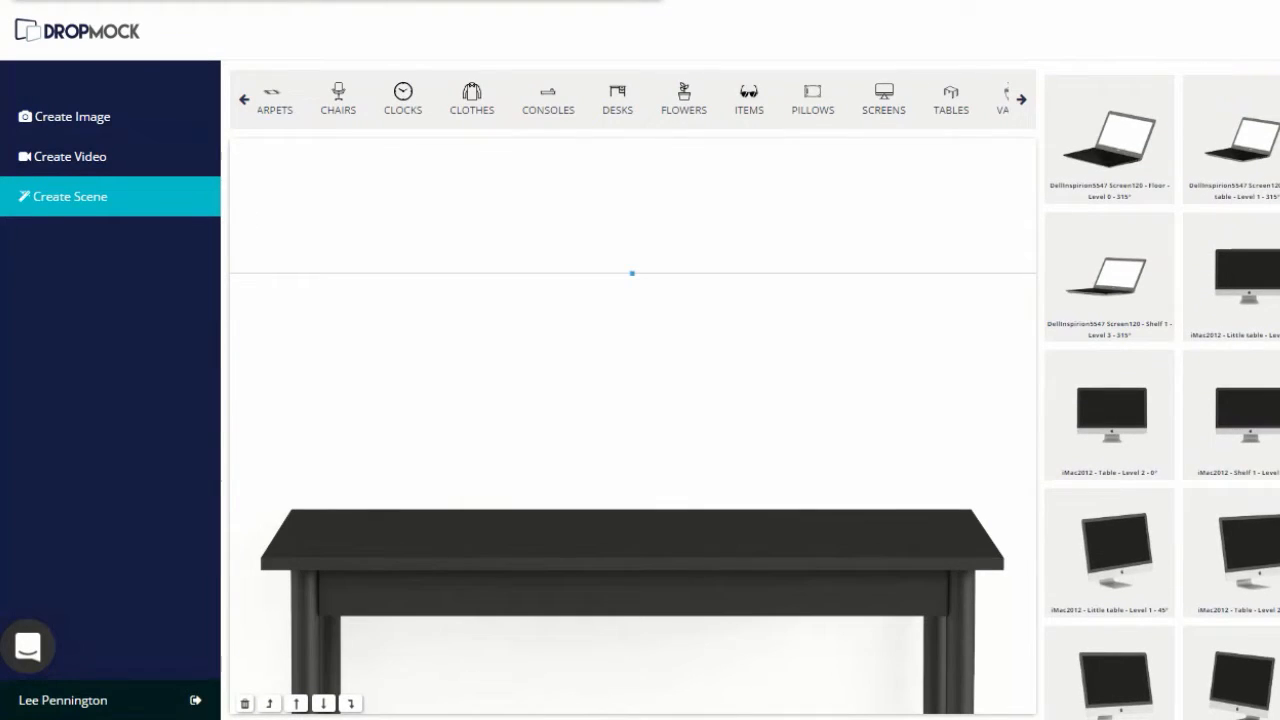
pyautogui.click(1248, 289)
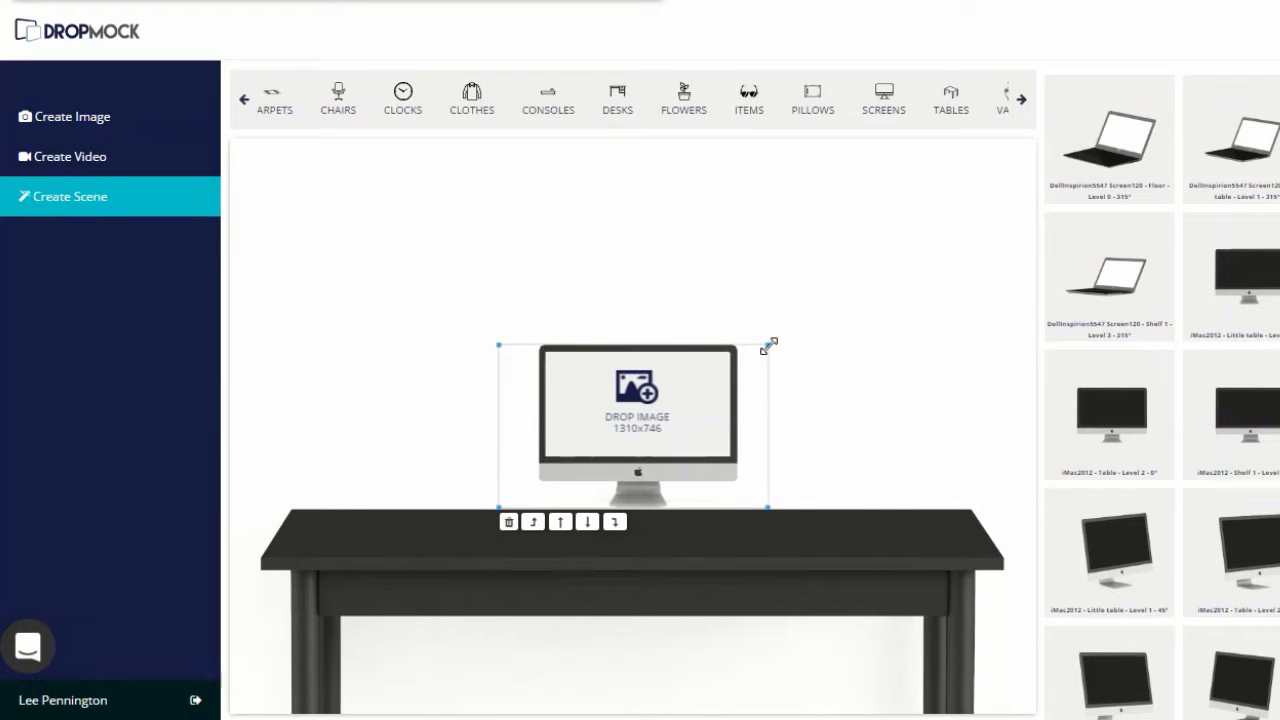
# Step: Enlarge the iMac to about half the desk's width and stand it centred on the desktop
pyautogui.moveTo(767, 345); pyautogui.dragTo(977, 177)
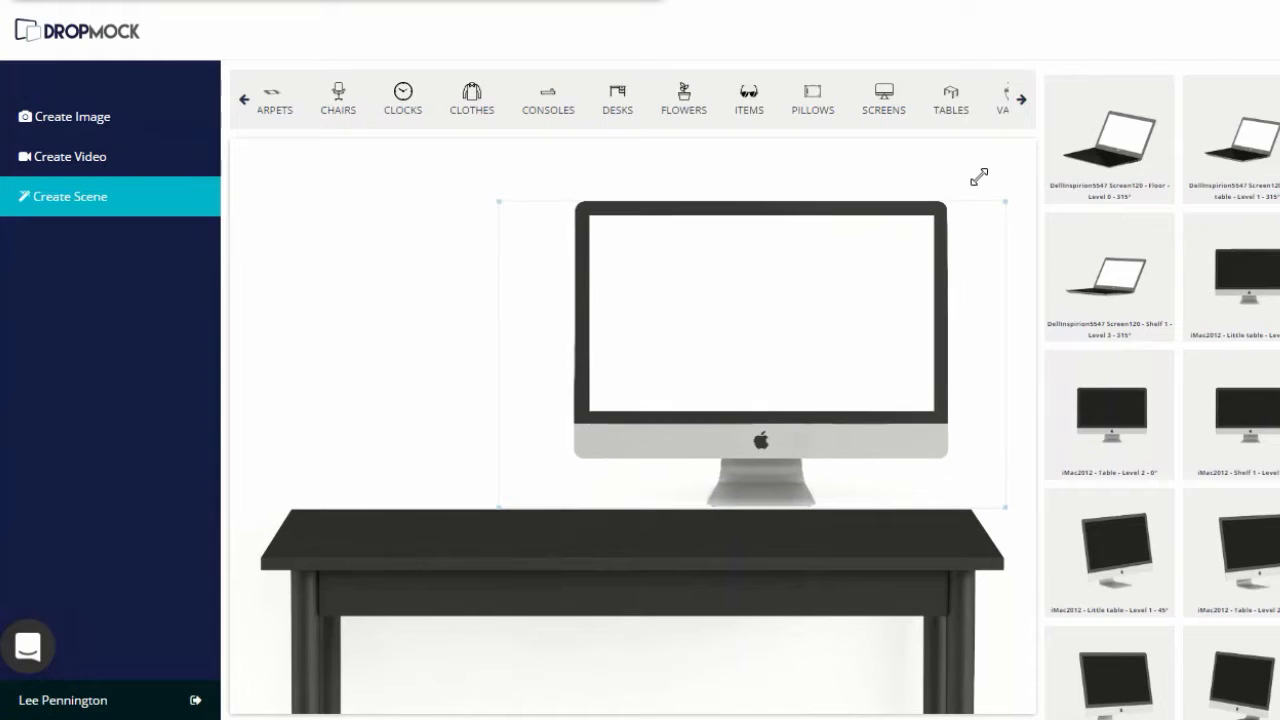
pyautogui.moveTo(802, 432); pyautogui.dragTo(690, 467)
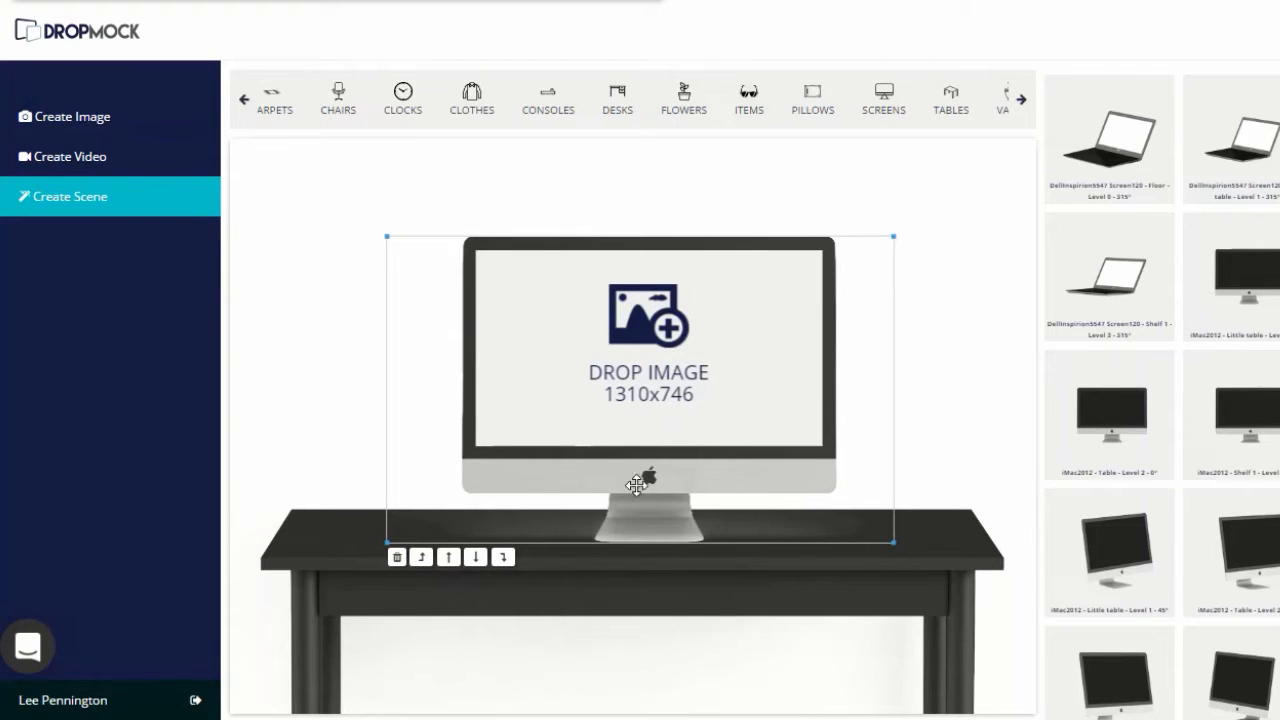
pyautogui.moveTo(656, 481)
pyautogui.mouseDown()
pyautogui.moveTo(677, 491)
pyautogui.moveTo(669, 509)
pyautogui.moveTo(677, 486)
pyautogui.moveTo(680, 569)
pyautogui.moveTo(677, 477)
pyautogui.mouseUp()
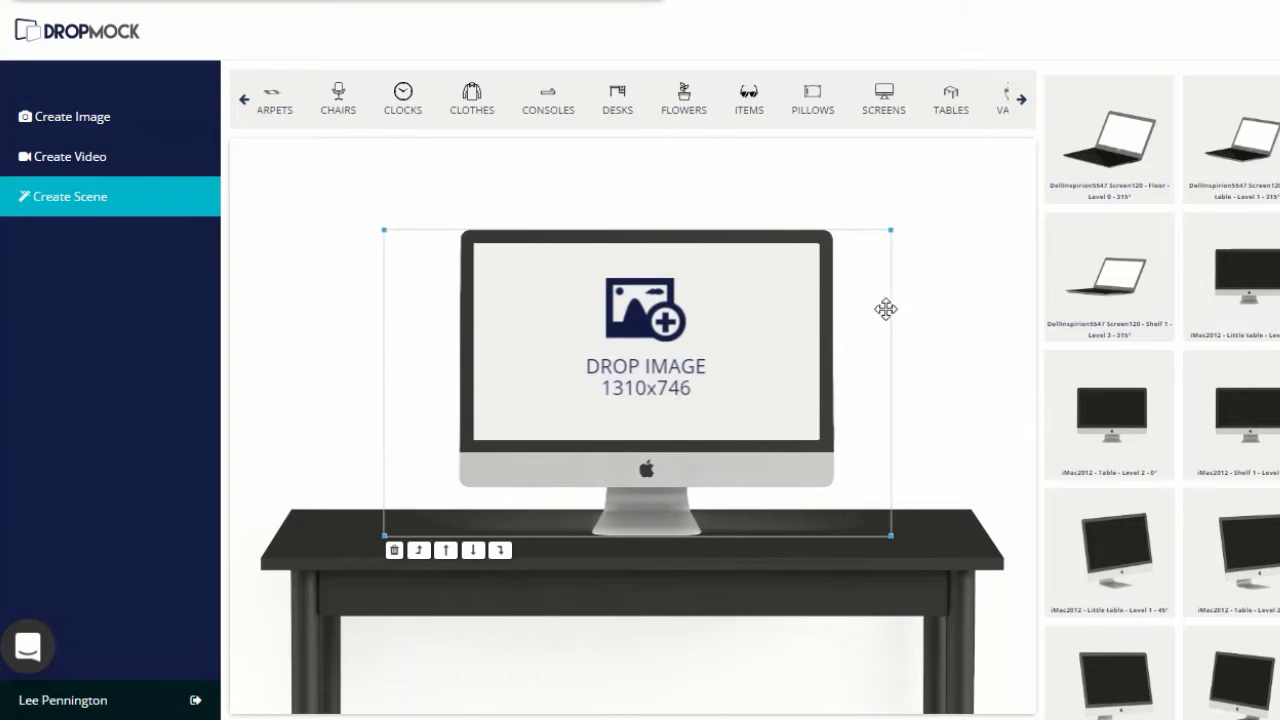
pyautogui.scroll(-1, 630, 390)
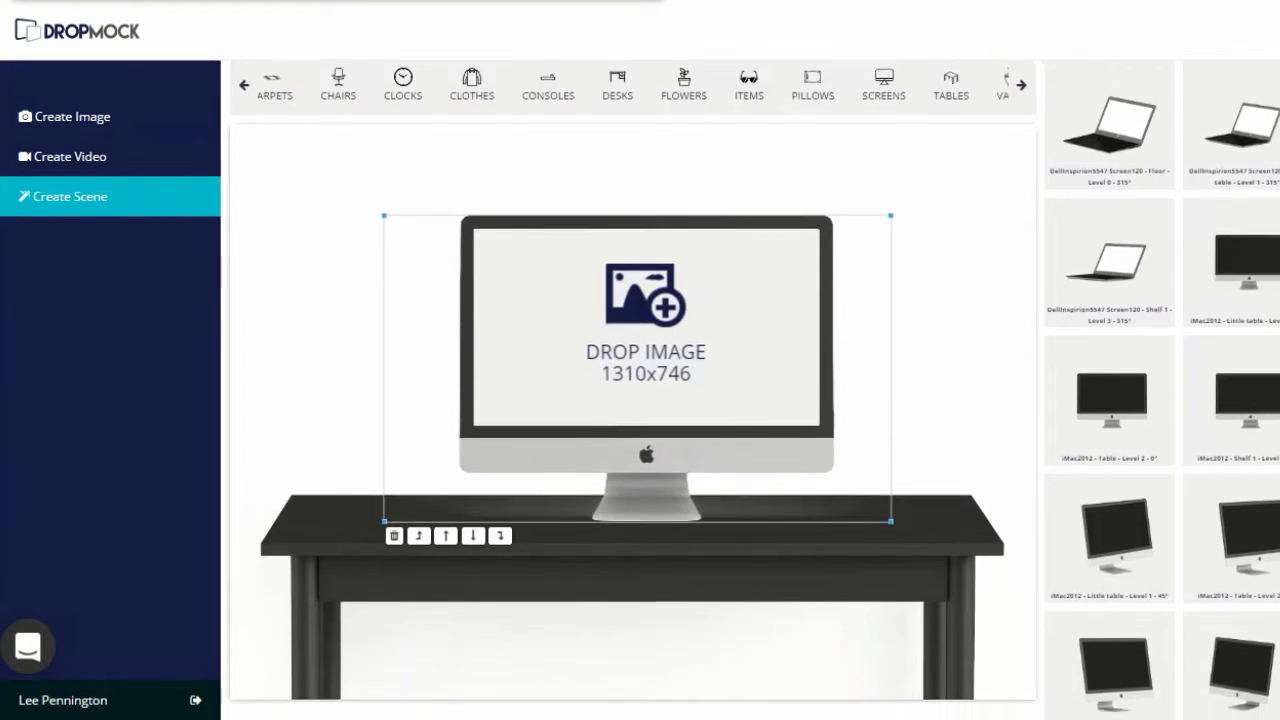
pyautogui.scroll(1, 630, 390)
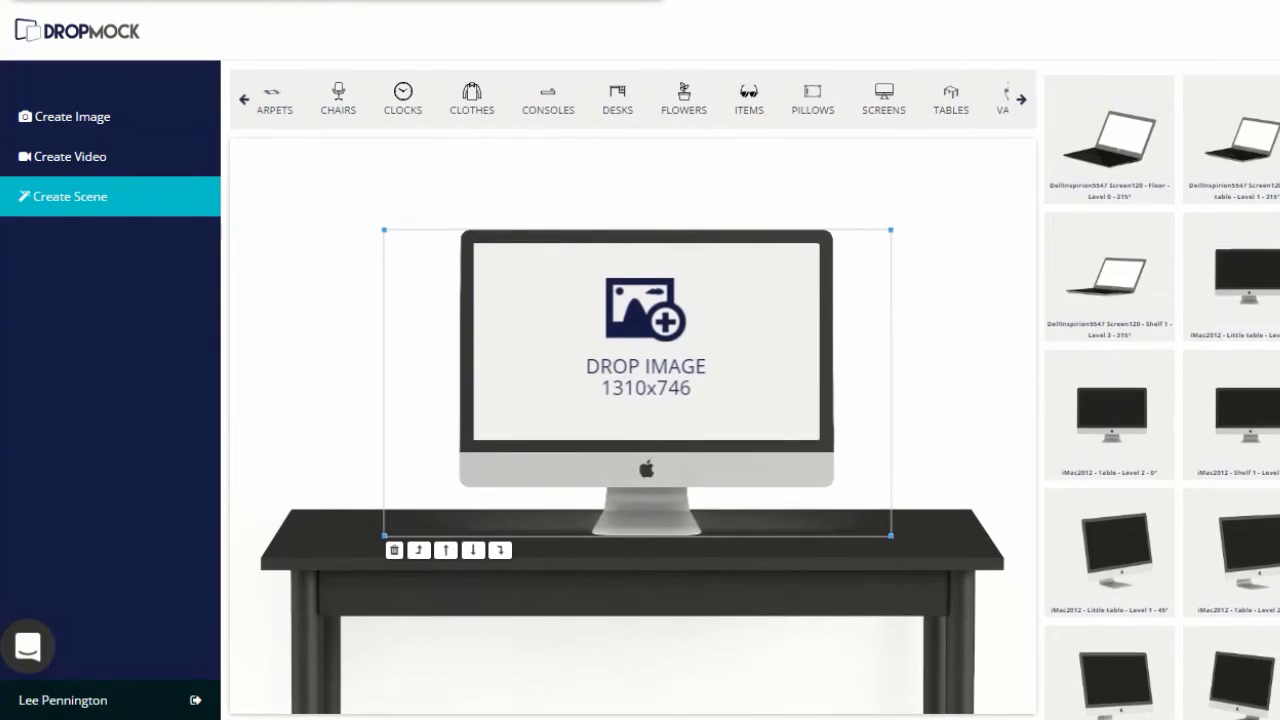
pyautogui.scroll(-10, 1160, 395)
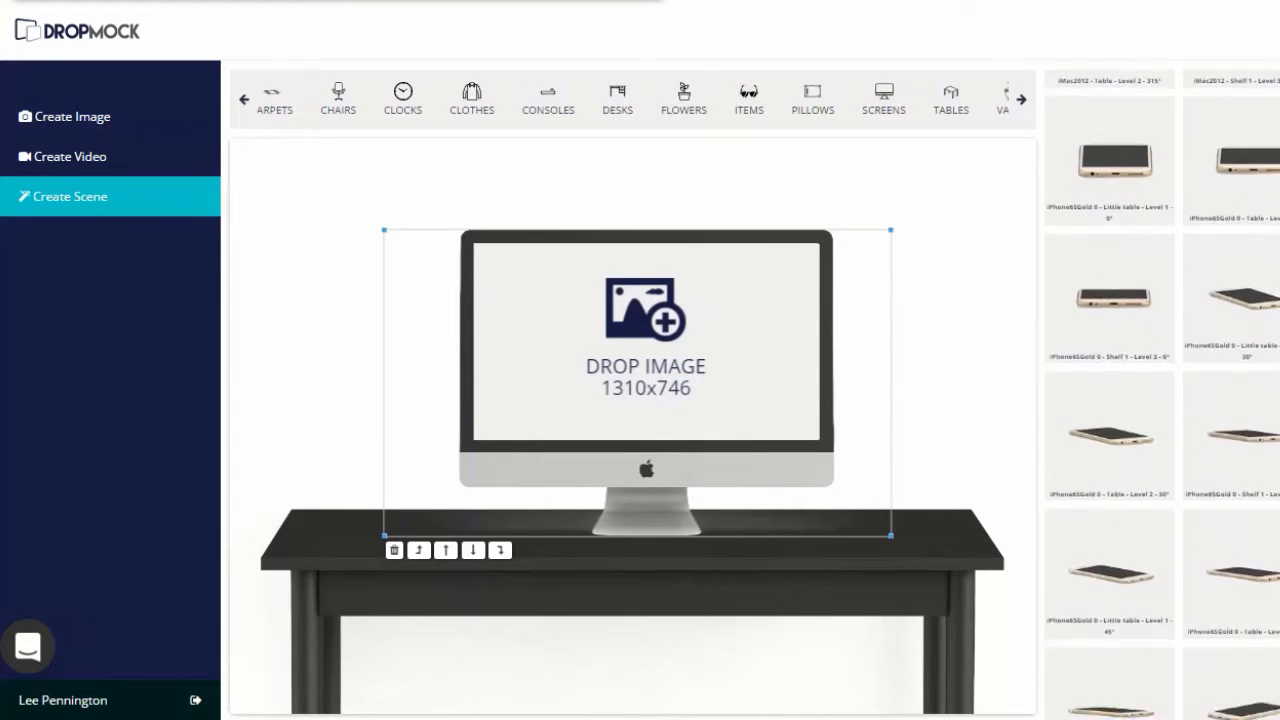
pyautogui.scroll(-5, 1160, 395)
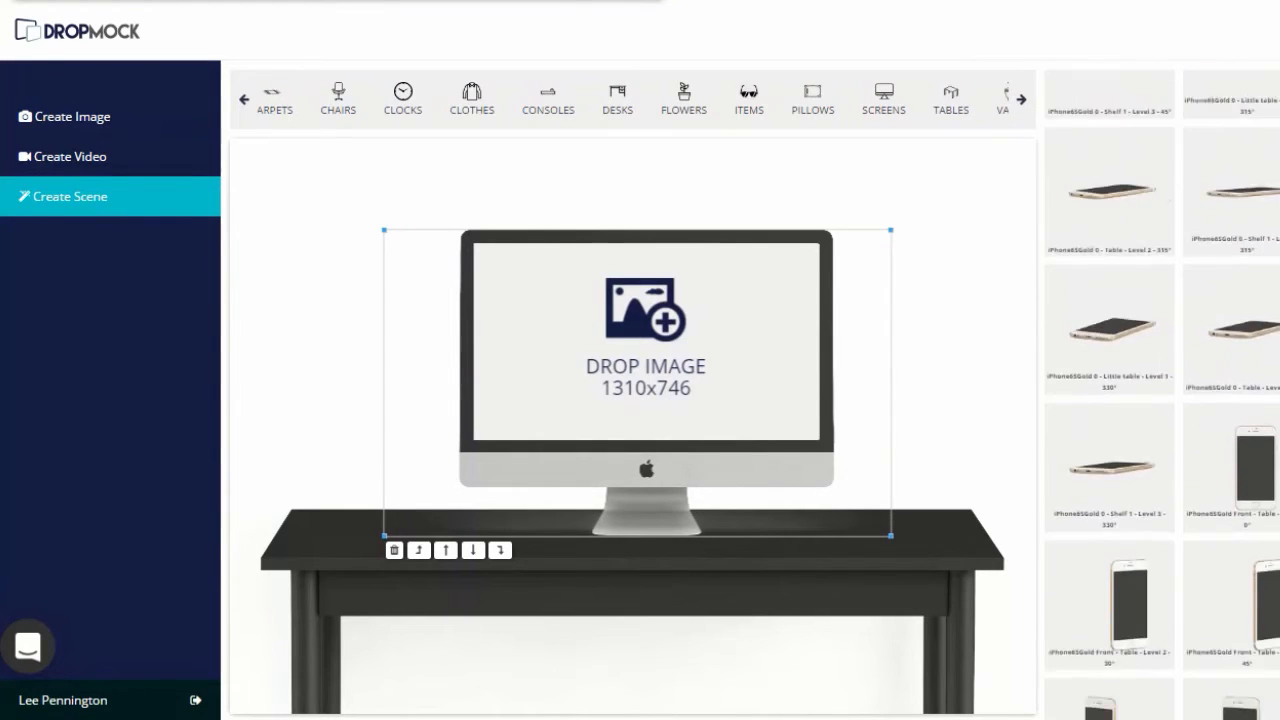
pyautogui.scroll(10, 1160, 395)
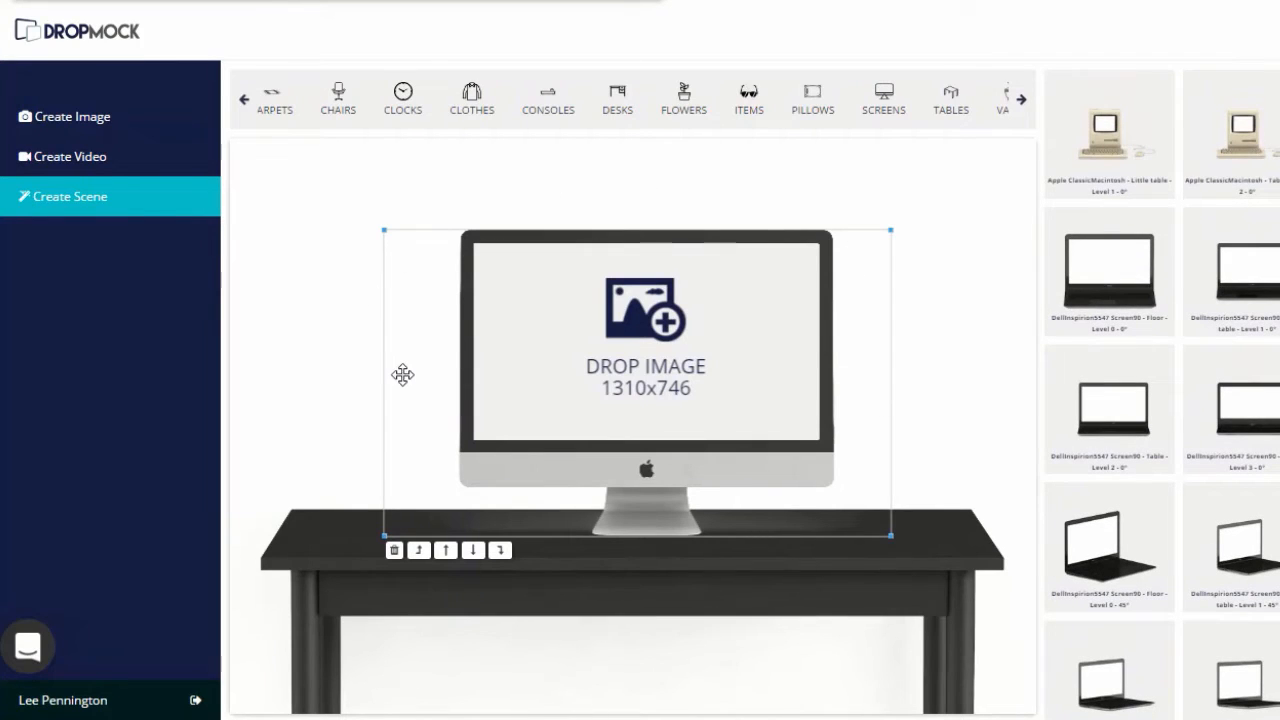
# Step: Upload the WebsiteSampleForIpad image for the iMac's screen
pyautogui.click(694, 394)
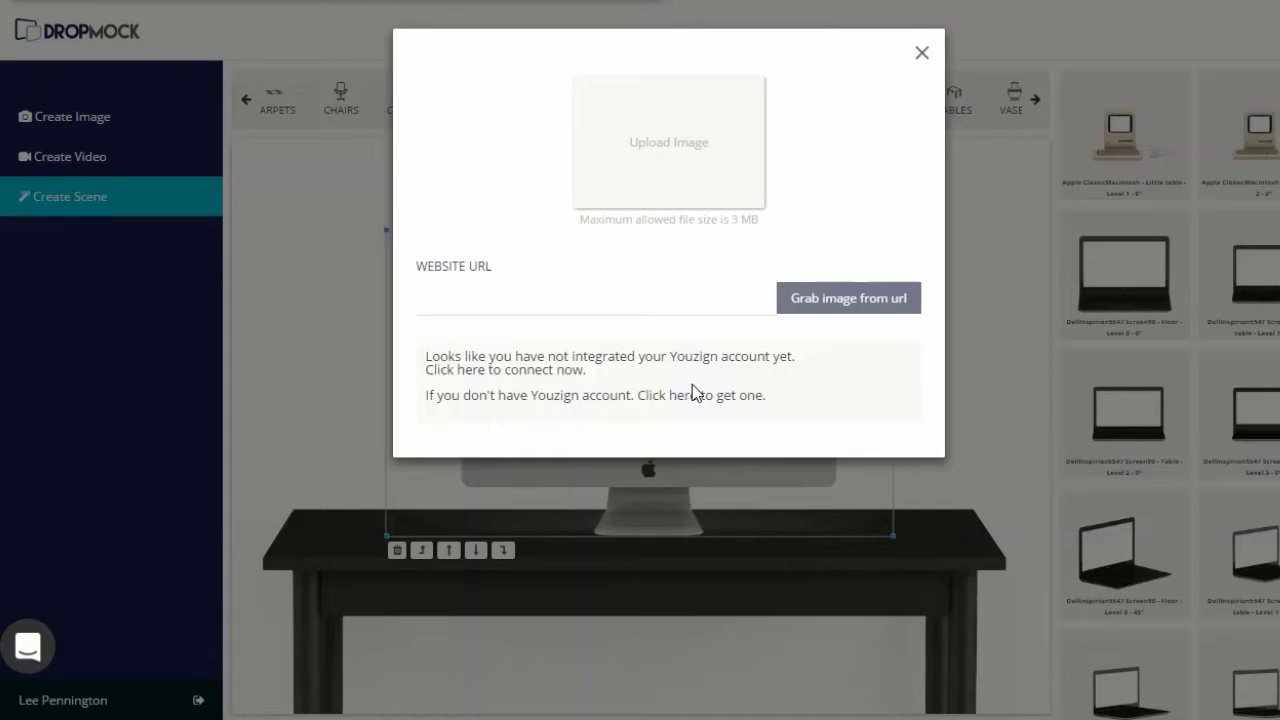
pyautogui.click(705, 147)
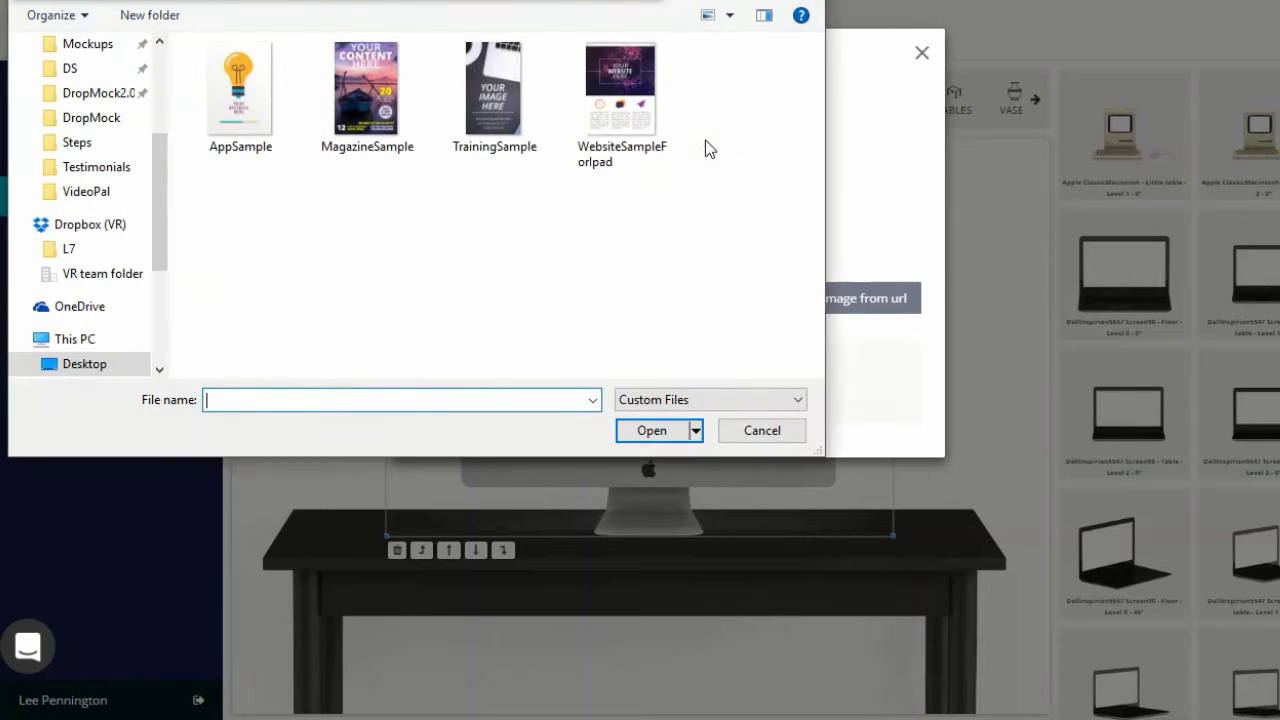
pyautogui.doubleClick(633, 111)
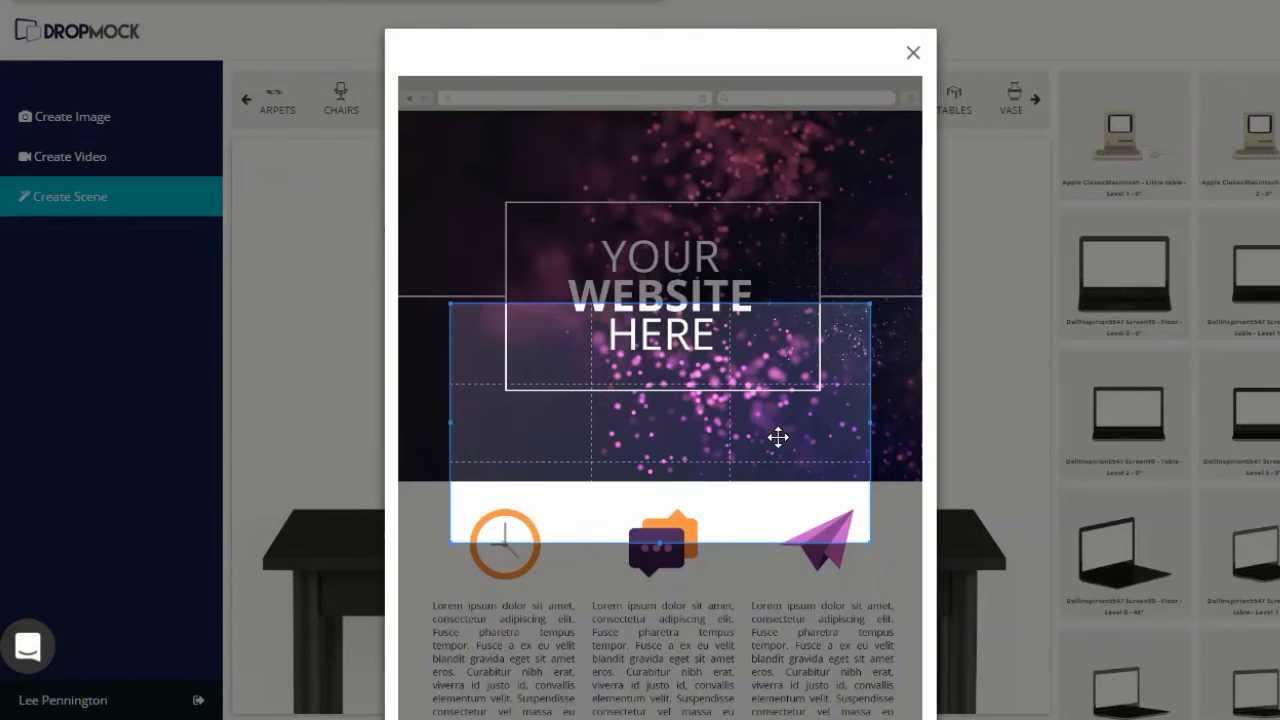
# Step: Crop the image to its full-width lower section with three icons and text, create it, and reposition the iMac on the desk
pyautogui.moveTo(778, 437); pyautogui.dragTo(726, 625)
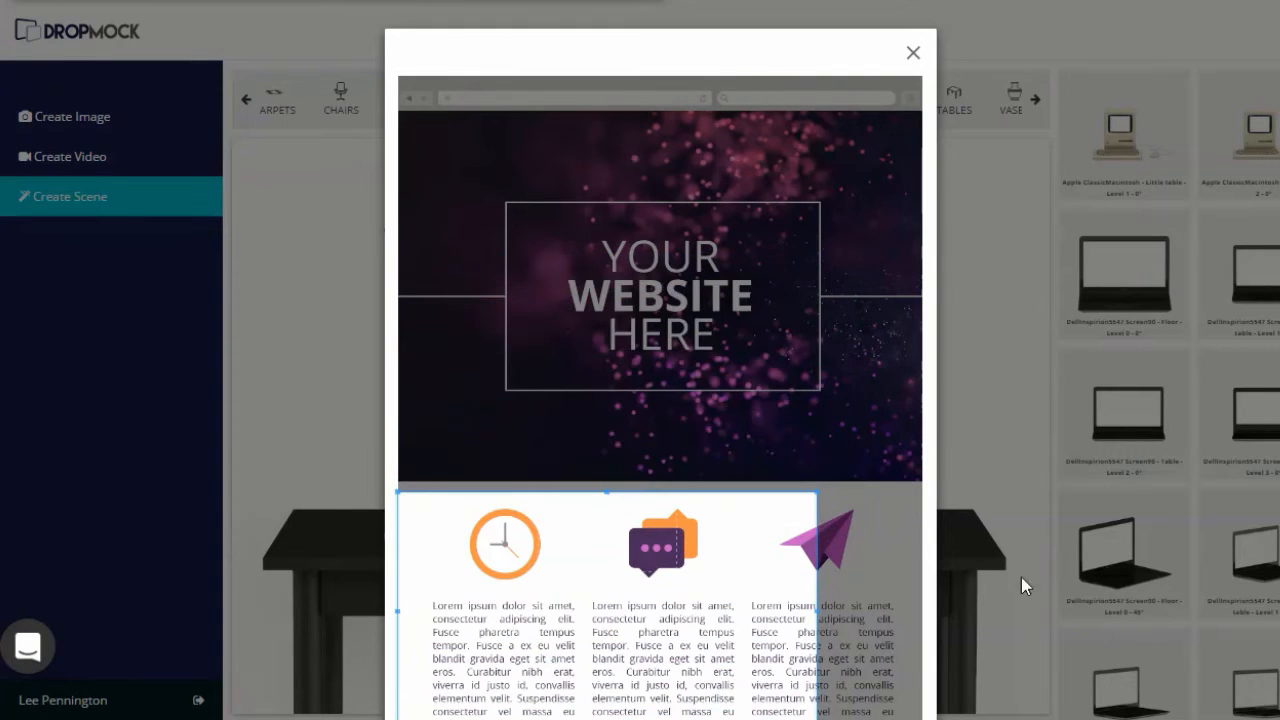
pyautogui.scroll(-3, 660, 360)
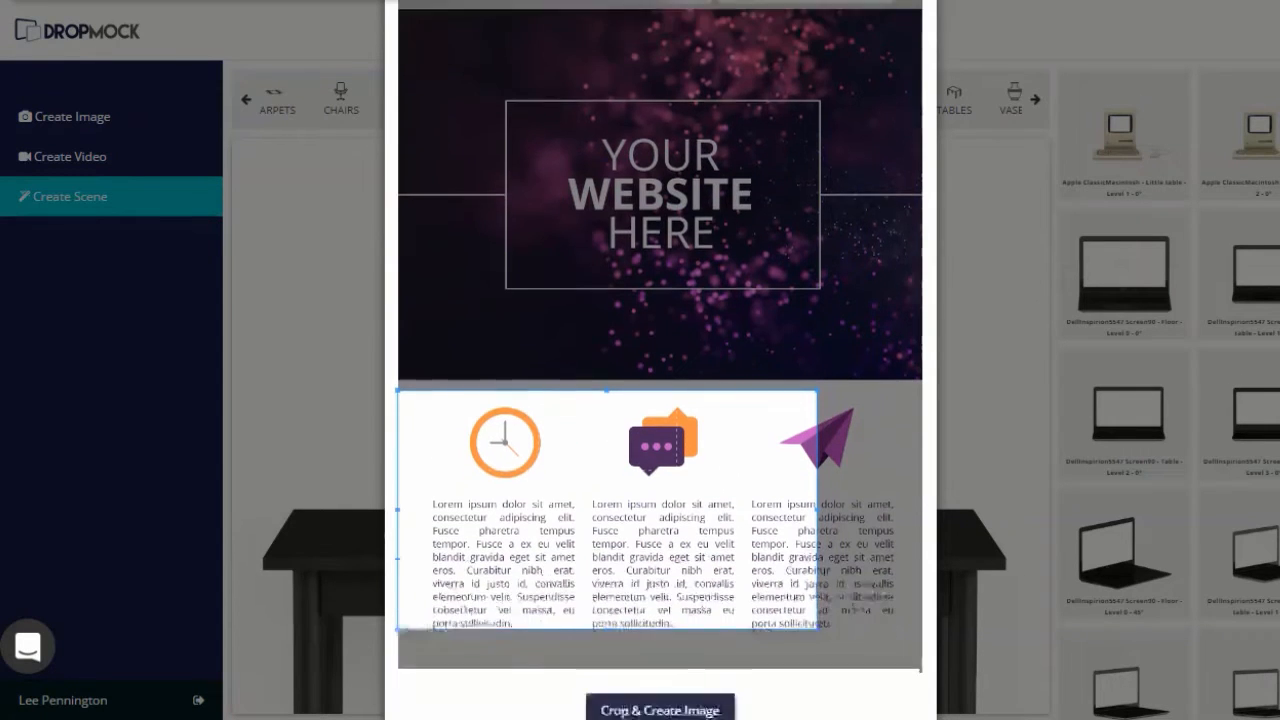
pyautogui.moveTo(816, 597); pyautogui.dragTo(828, 574)
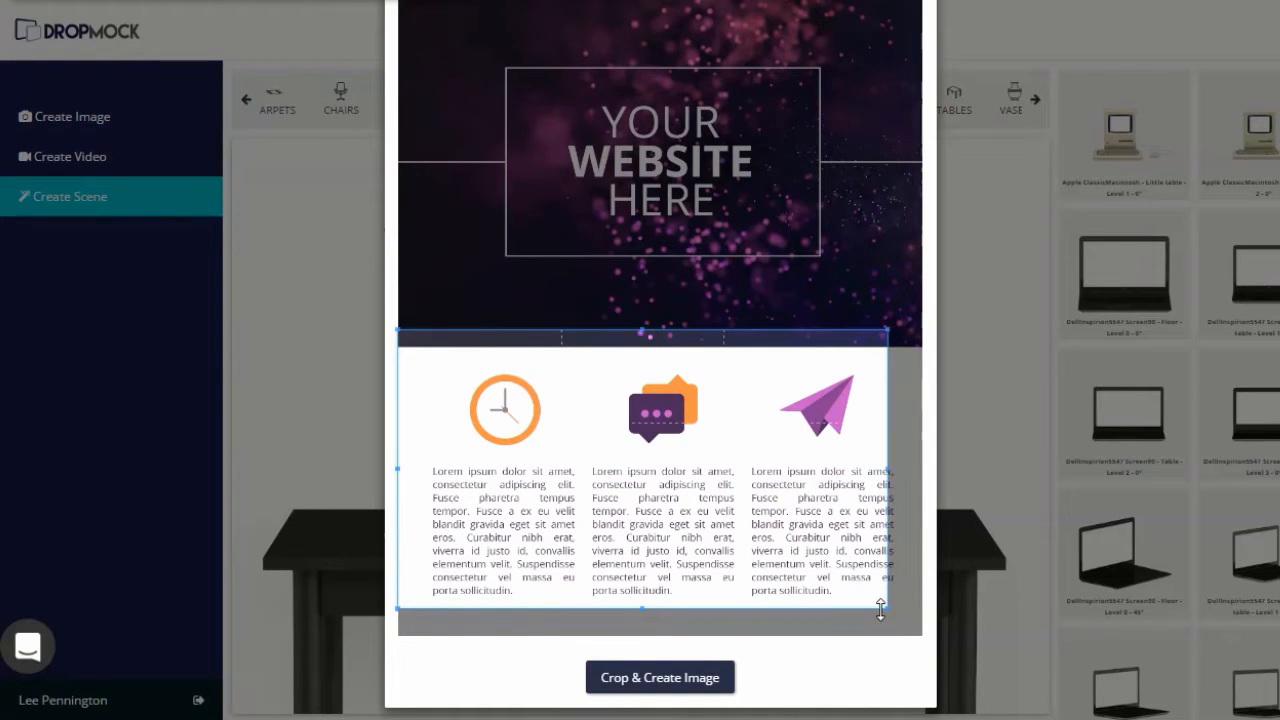
pyautogui.moveTo(884, 607); pyautogui.dragTo(962, 685)
pyautogui.moveTo(809, 577); pyautogui.dragTo(806, 603)
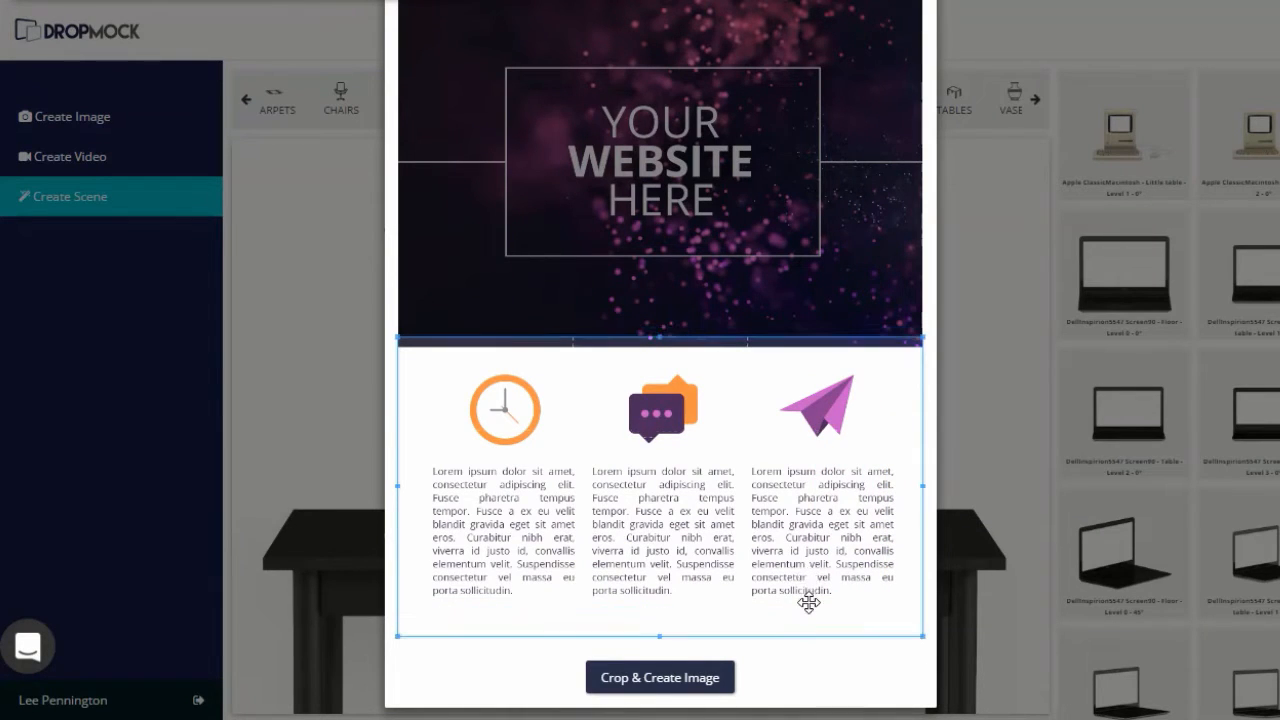
pyautogui.click(688, 680)
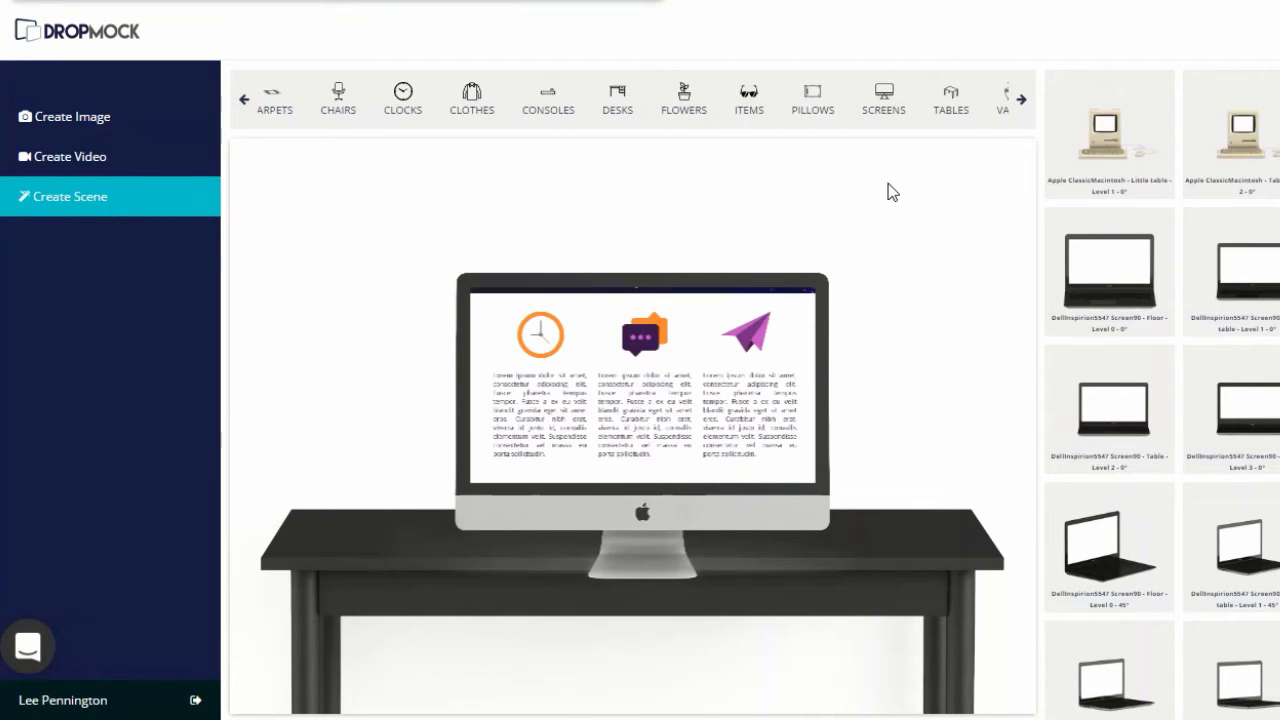
pyautogui.moveTo(690, 524); pyautogui.dragTo(695, 483)
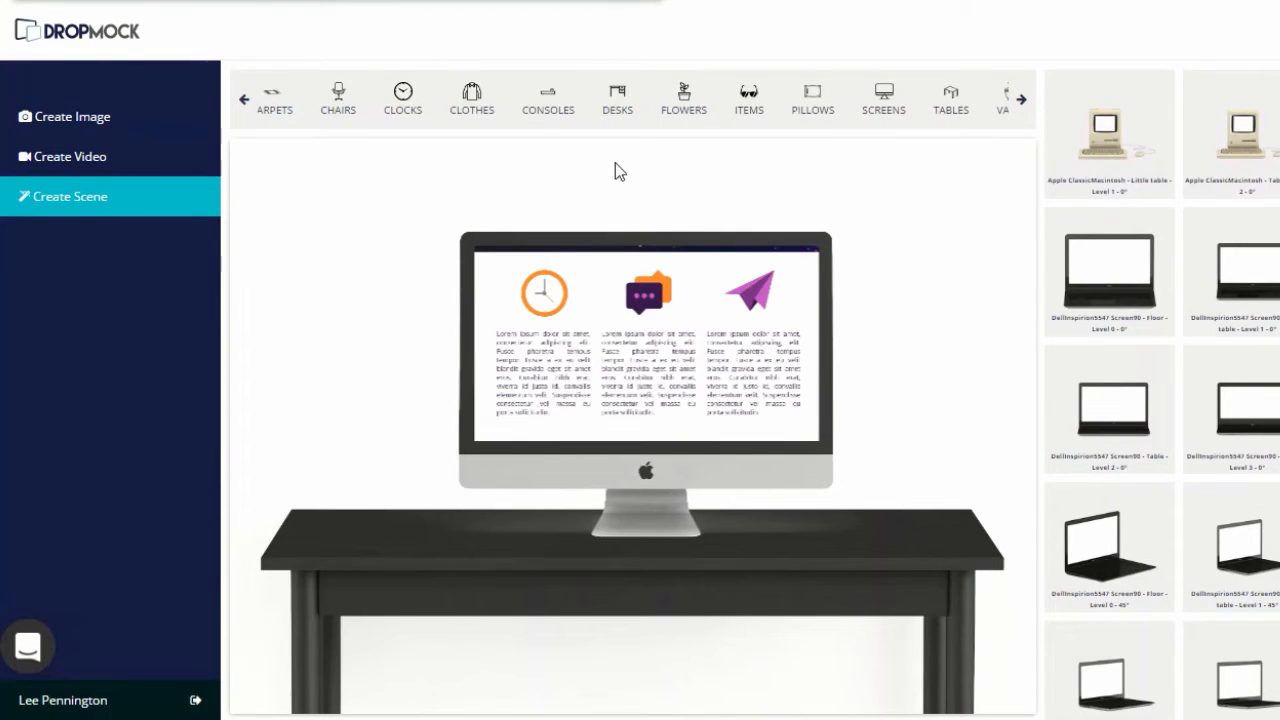
# Step: Add a front-facing Alarm Clock 1 from the Clocks category, shrink it, and place it on the desk just right of the iMac's stand
pyautogui.click(406, 112)
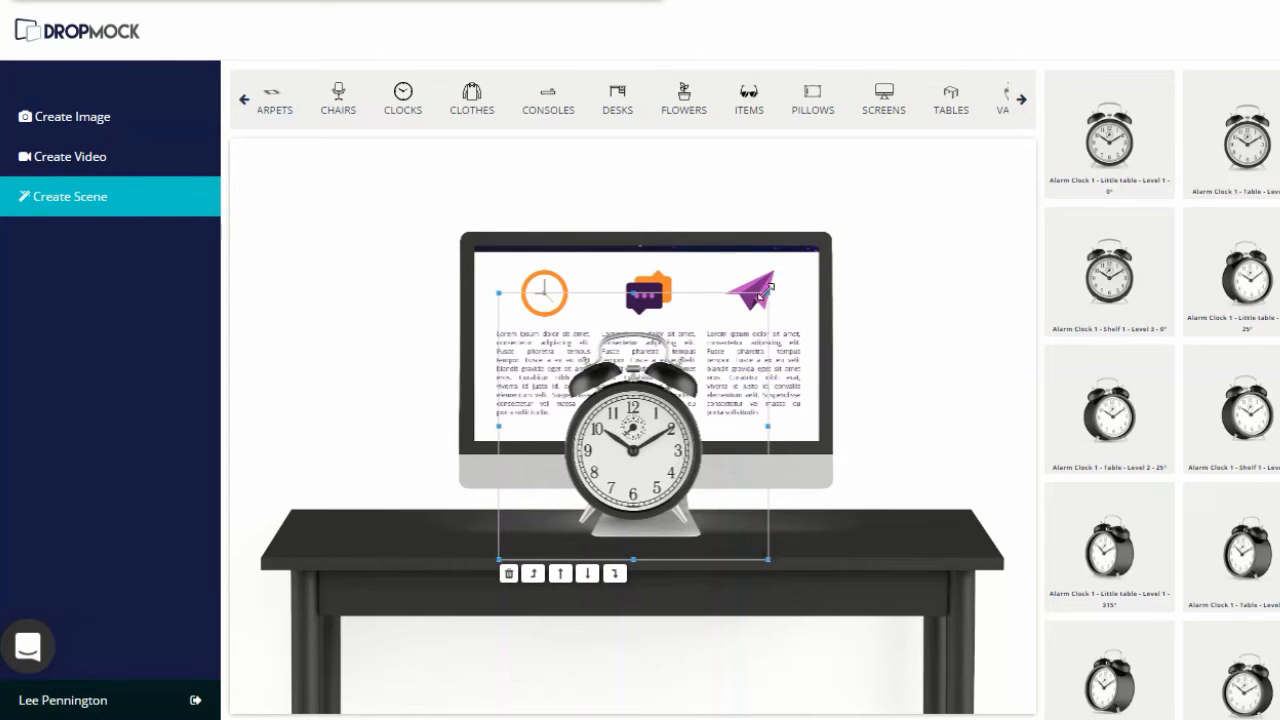
pyautogui.moveTo(655, 454); pyautogui.dragTo(825, 491)
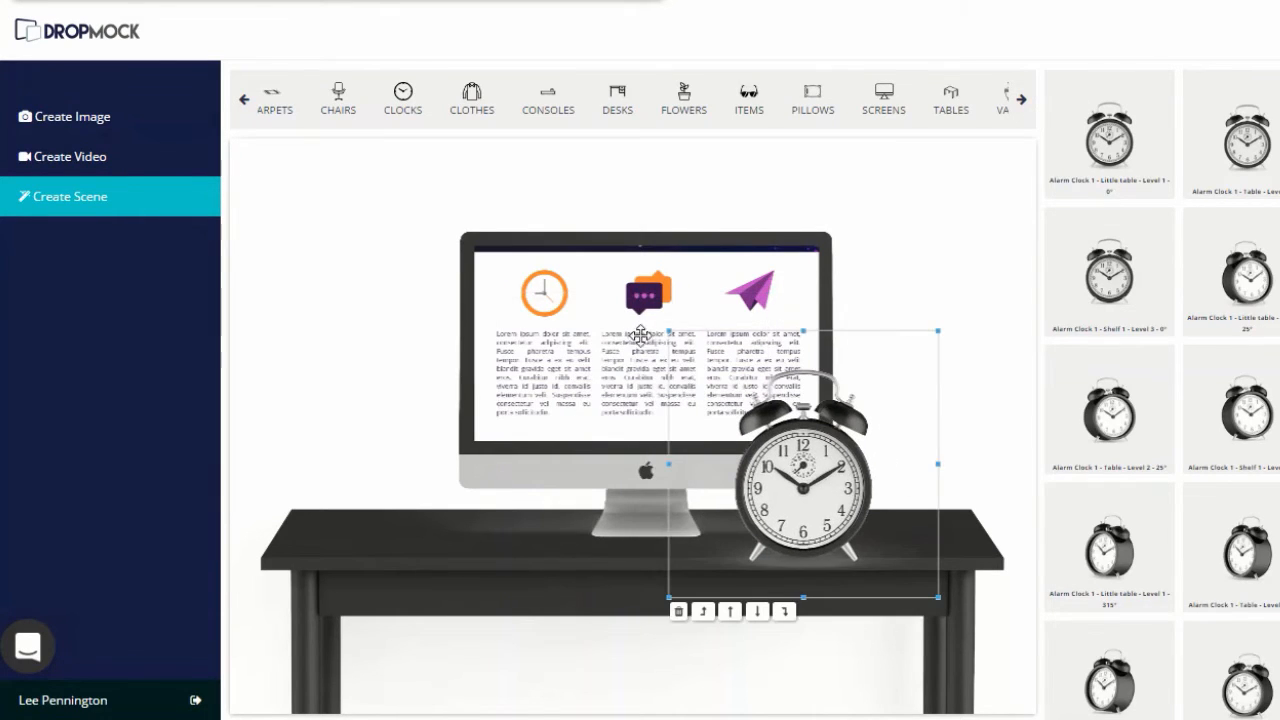
pyautogui.moveTo(668, 330); pyautogui.dragTo(814, 480)
pyautogui.moveTo(871, 543); pyautogui.dragTo(812, 497)
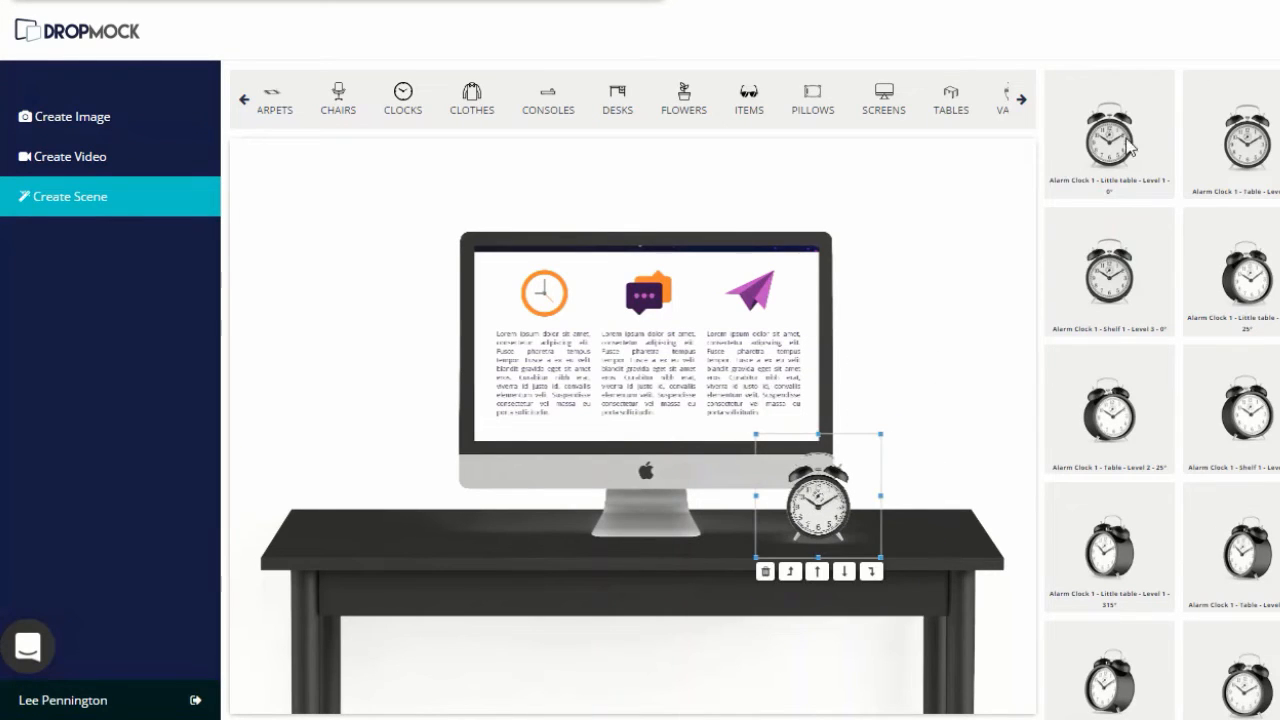
# Step: Browse the Items category for decorative objects to add to the scene
pyautogui.click(1022, 101)
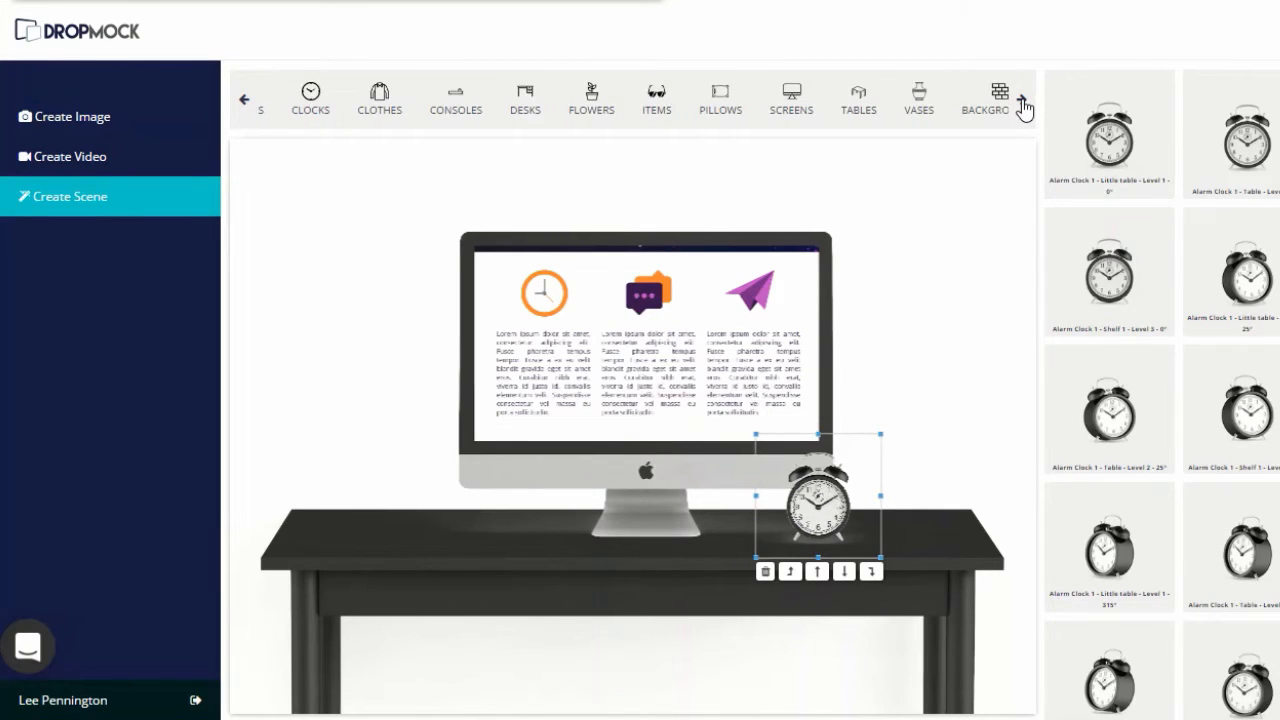
pyautogui.click(1022, 101)
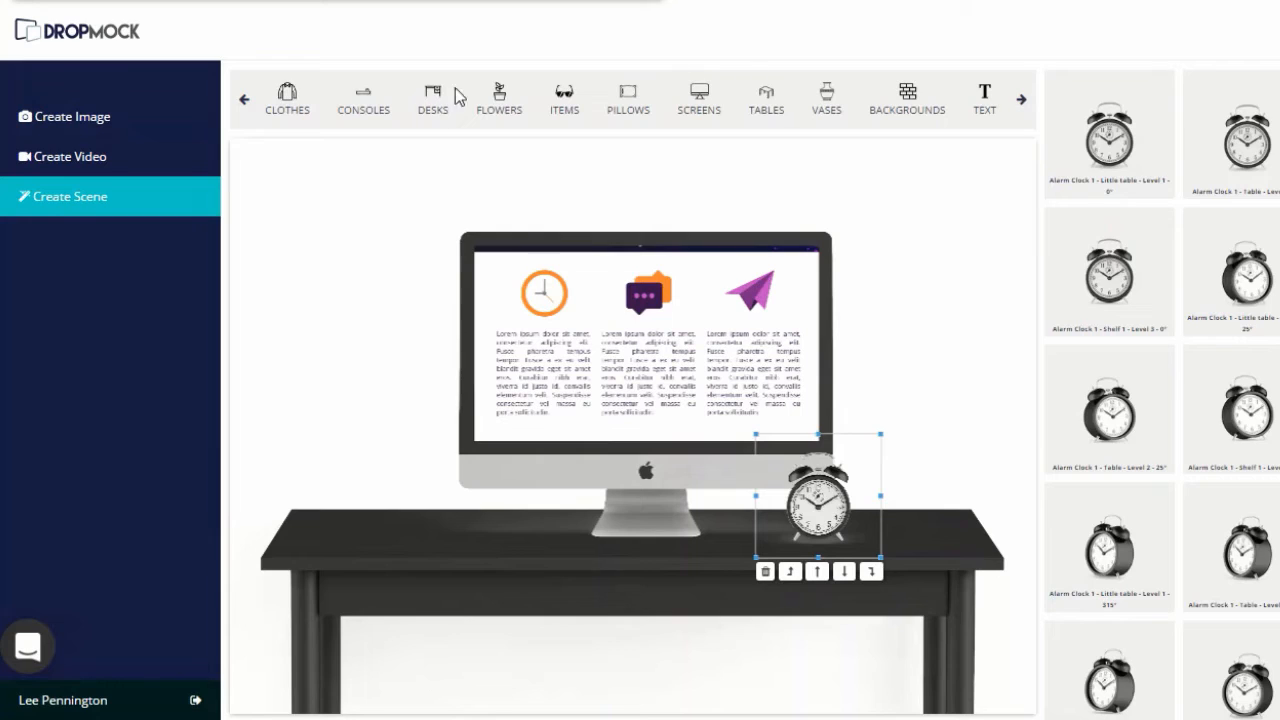
pyautogui.click(565, 110)
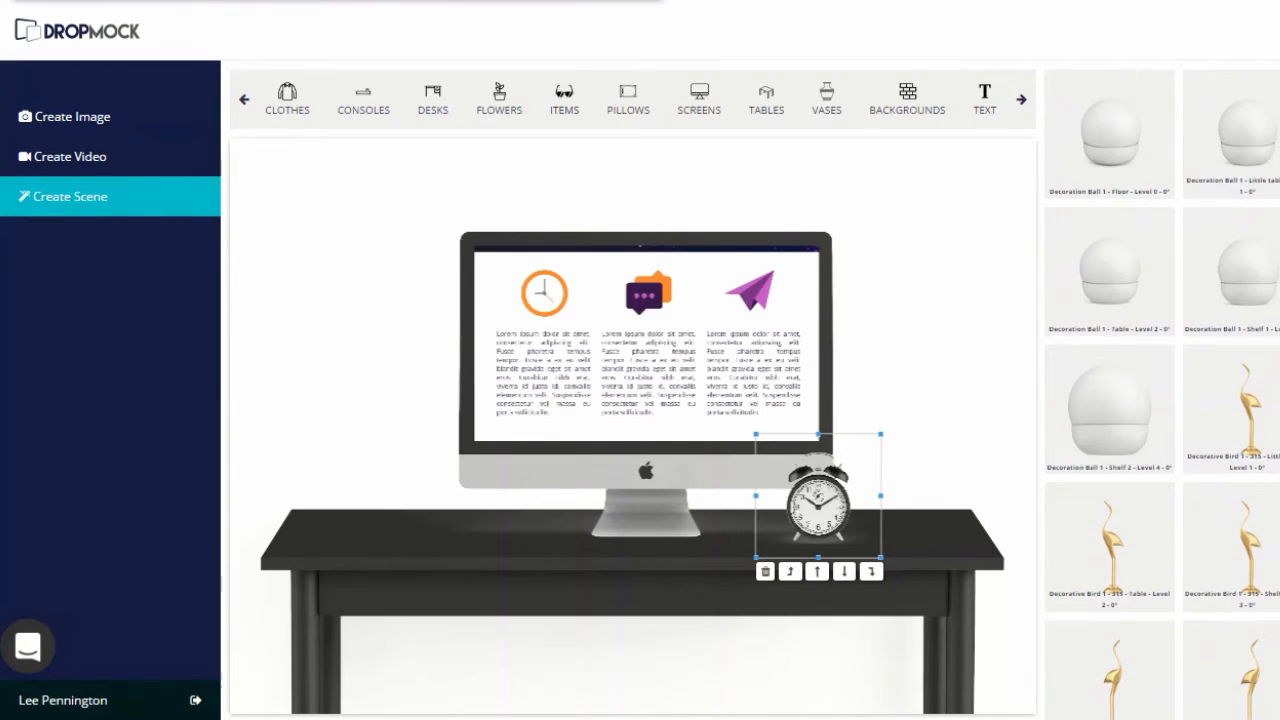
# Step: Show the Accessories category and move the alarm clock clear of the iMac, near the desk's right end
pyautogui.click(243, 104)
pyautogui.click(243, 104)
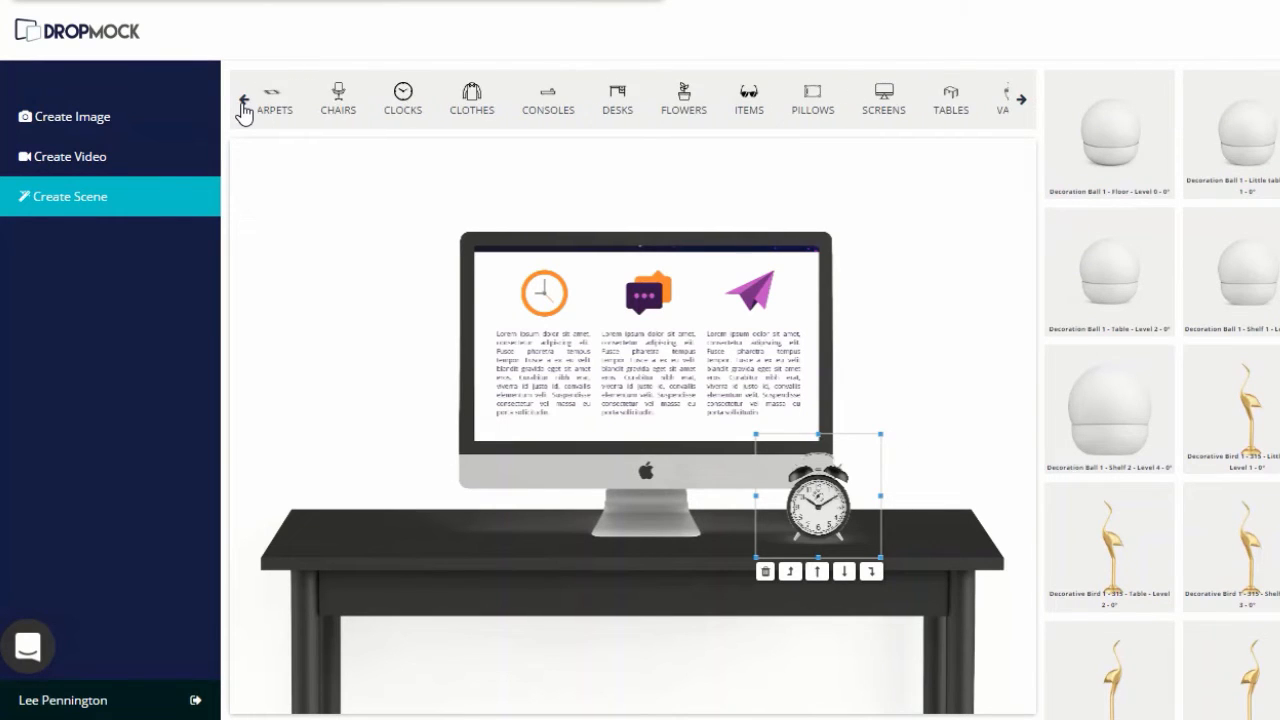
pyautogui.click(243, 104)
pyautogui.click(243, 104)
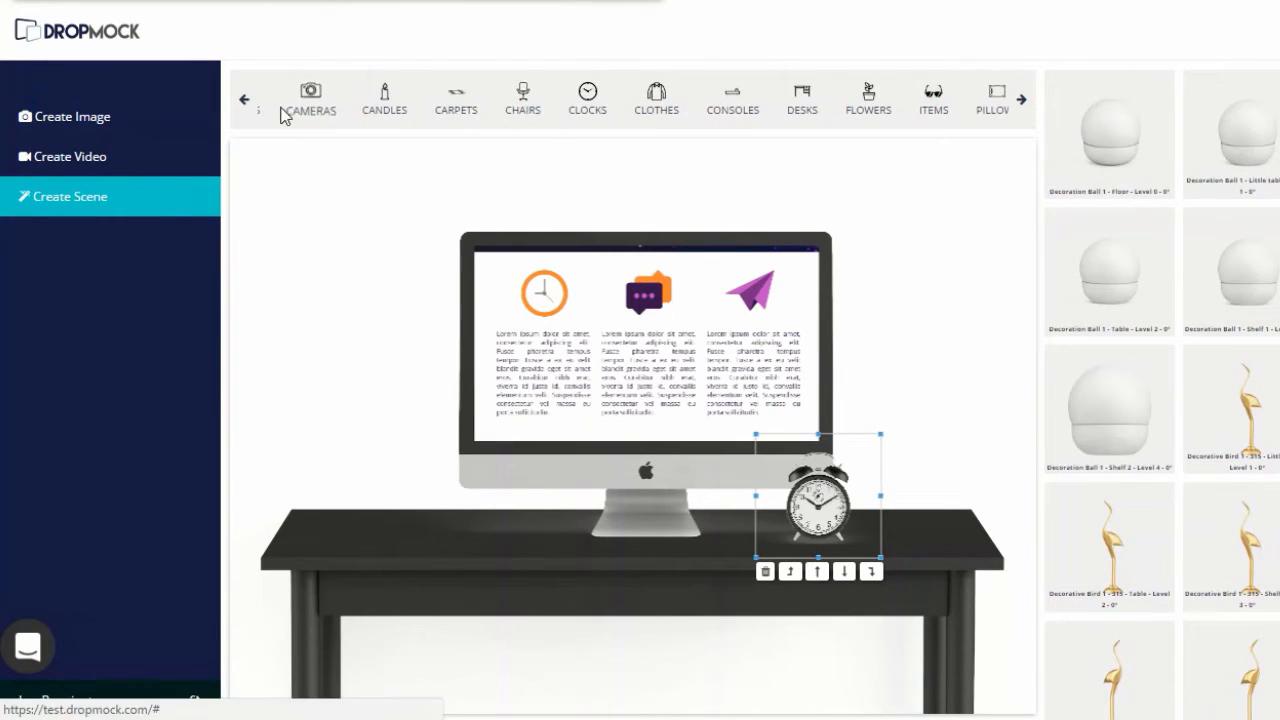
pyautogui.click(245, 104)
pyautogui.click(245, 104)
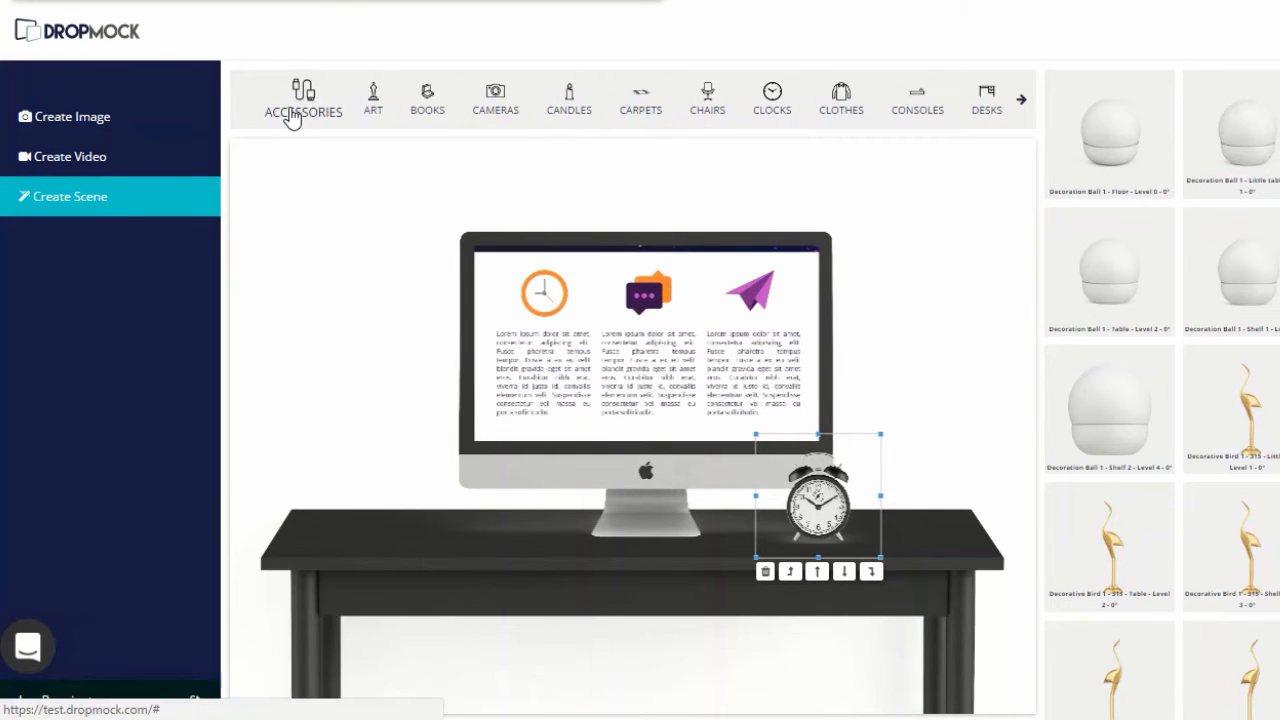
pyautogui.moveTo(830, 516); pyautogui.dragTo(905, 513)
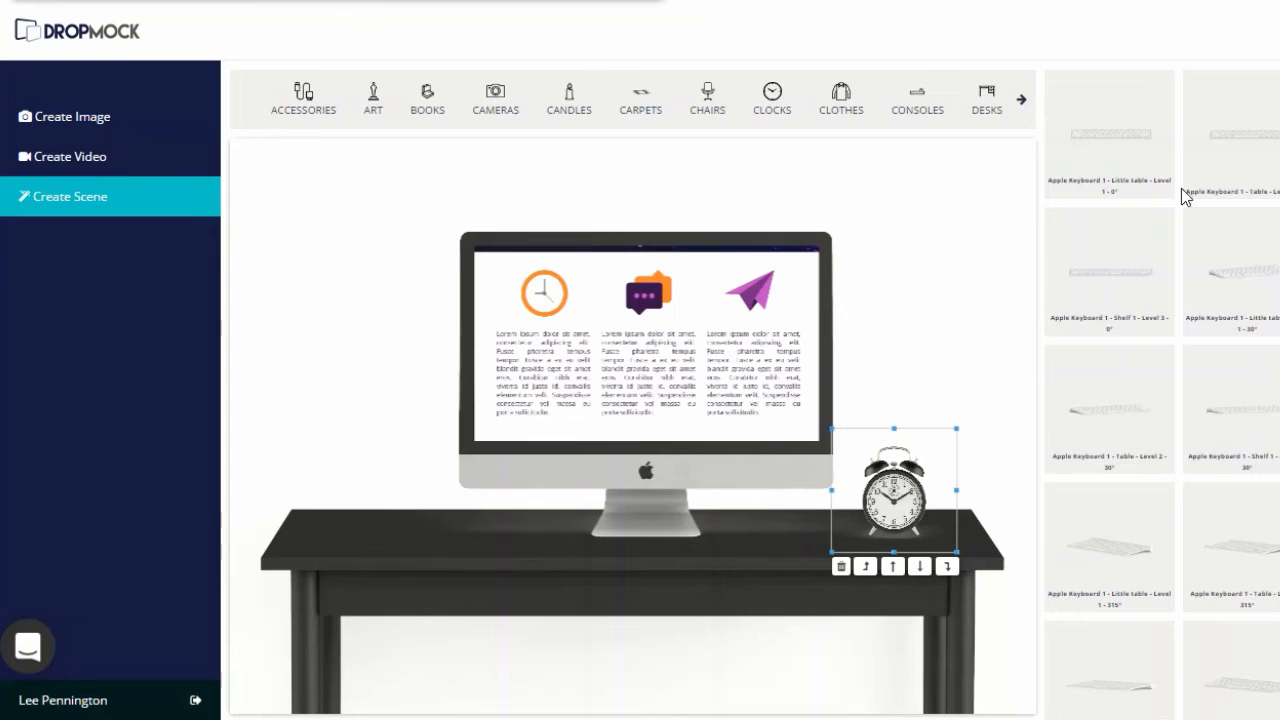
# Step: Add the 0° Apple Keyboard 1 for Little table - Level 1, raise the iMac slightly, and place the keyboard in front of its stand
pyautogui.click(1117, 150)
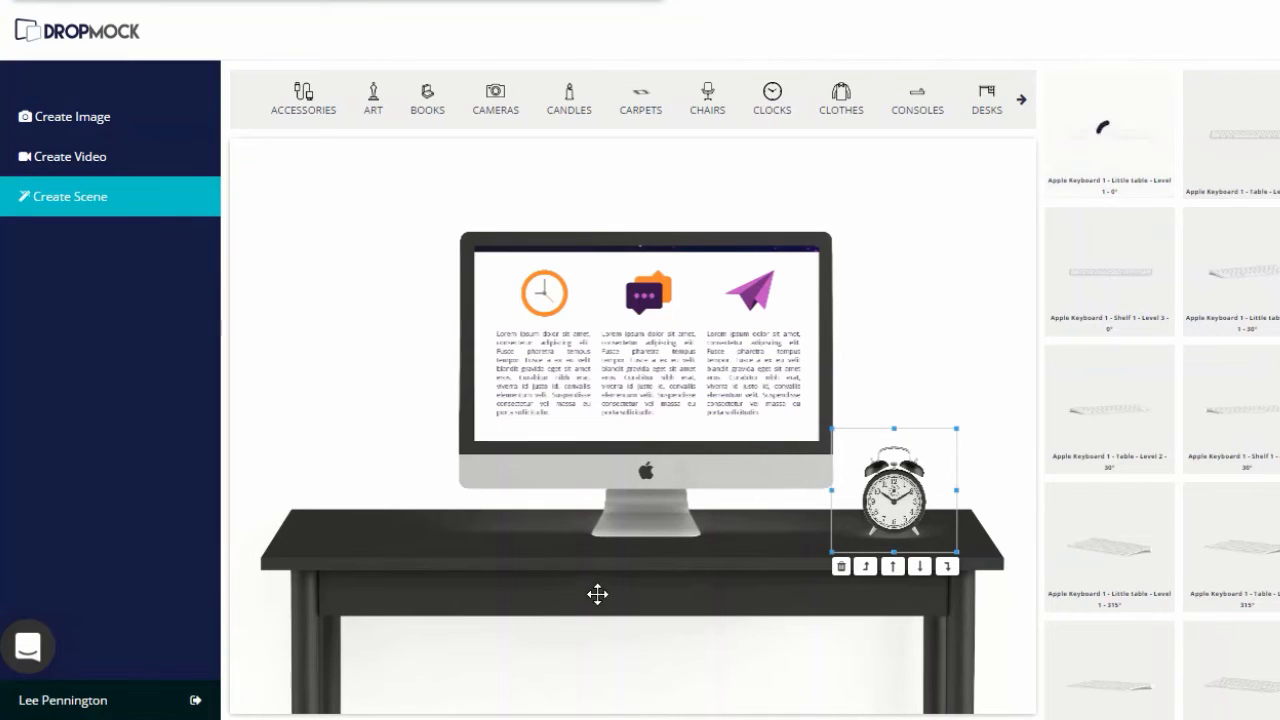
pyautogui.moveTo(654, 511); pyautogui.dragTo(657, 501)
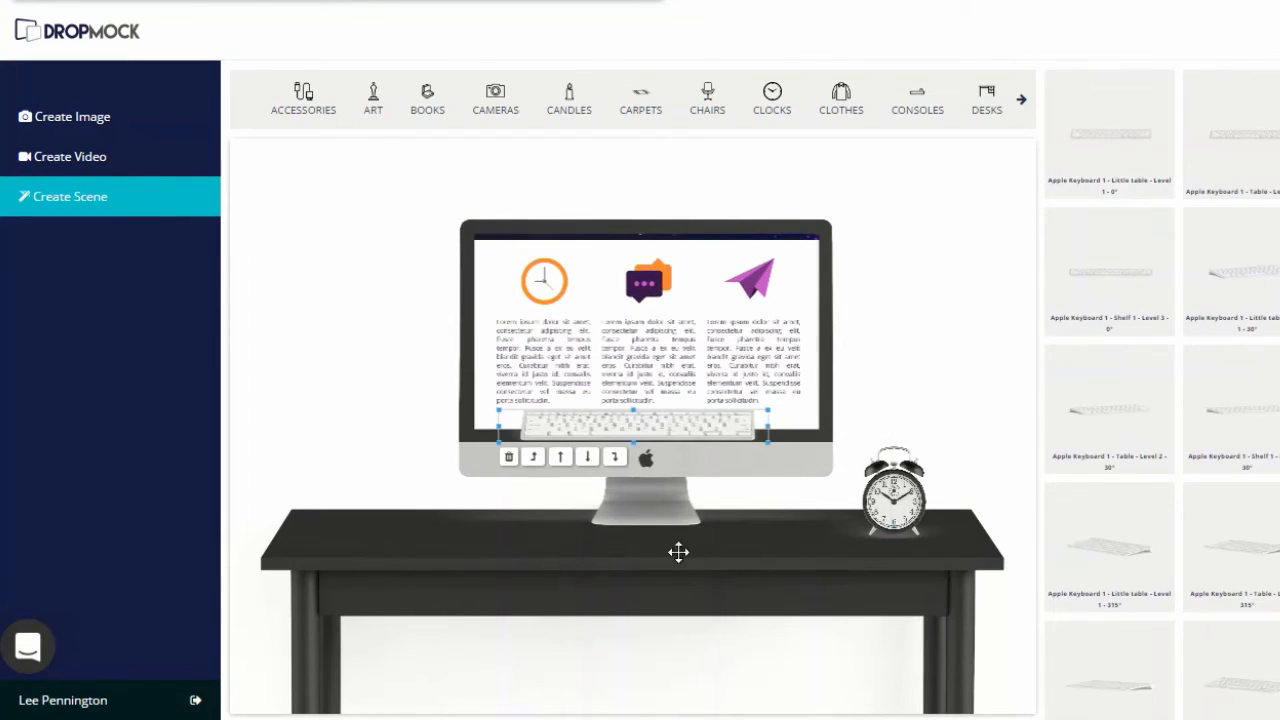
pyautogui.moveTo(708, 511); pyautogui.dragTo(704, 540)
pyautogui.moveTo(706, 541); pyautogui.dragTo(707, 540)
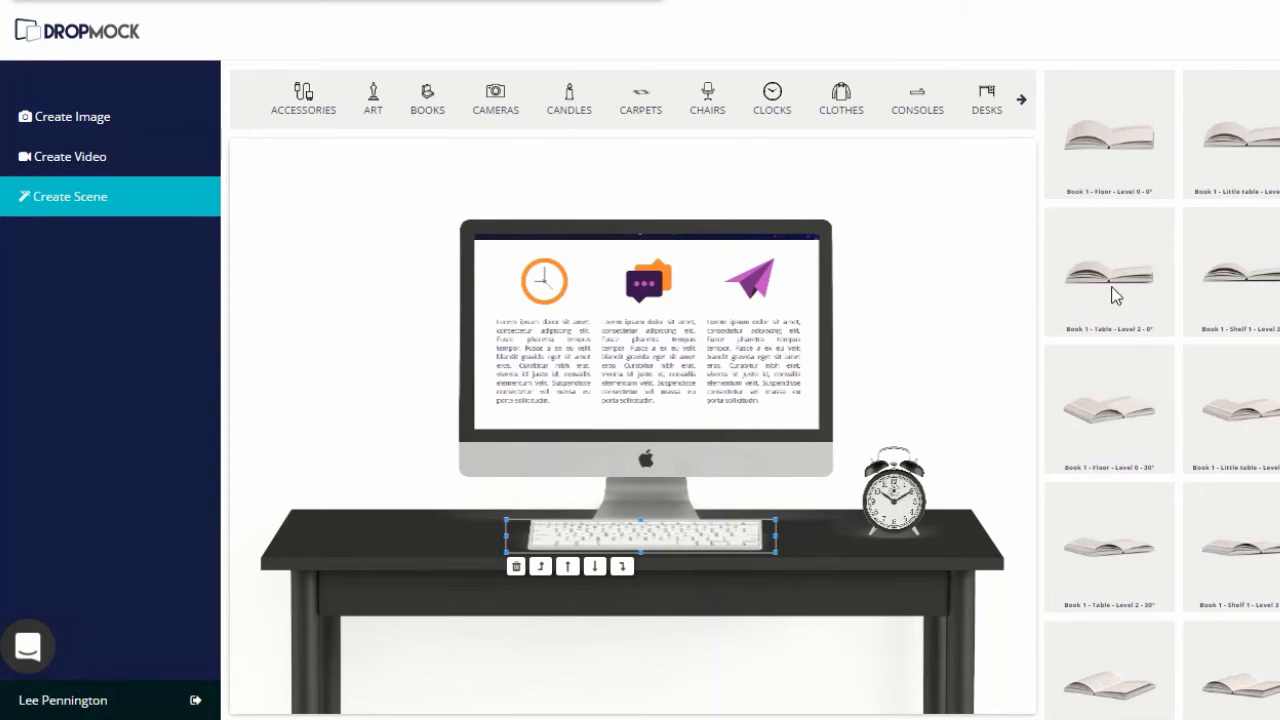
# Step: Add Book 1 - Floor - Level 0 - 30° from the Books category, shrink it, and lay it on the desk left of the keyboard
pyautogui.moveTo(1120, 430); pyautogui.dragTo(988, 481)
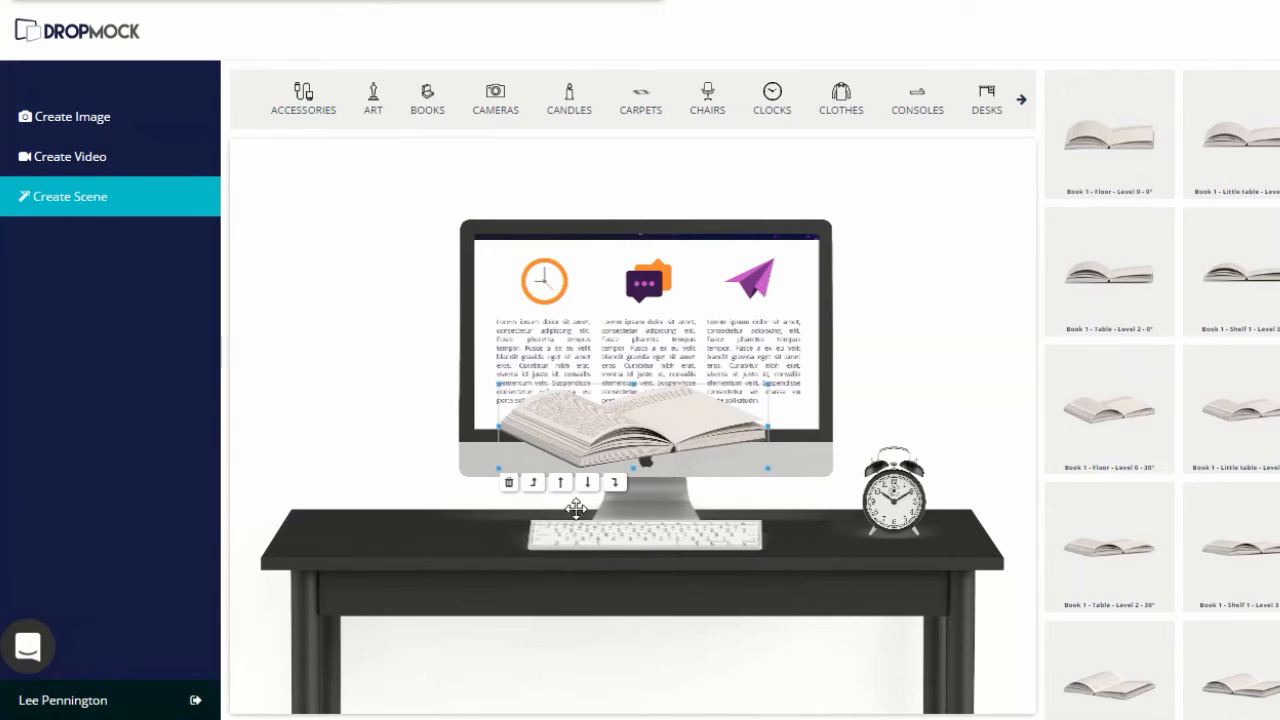
pyautogui.moveTo(650, 432); pyautogui.dragTo(448, 513)
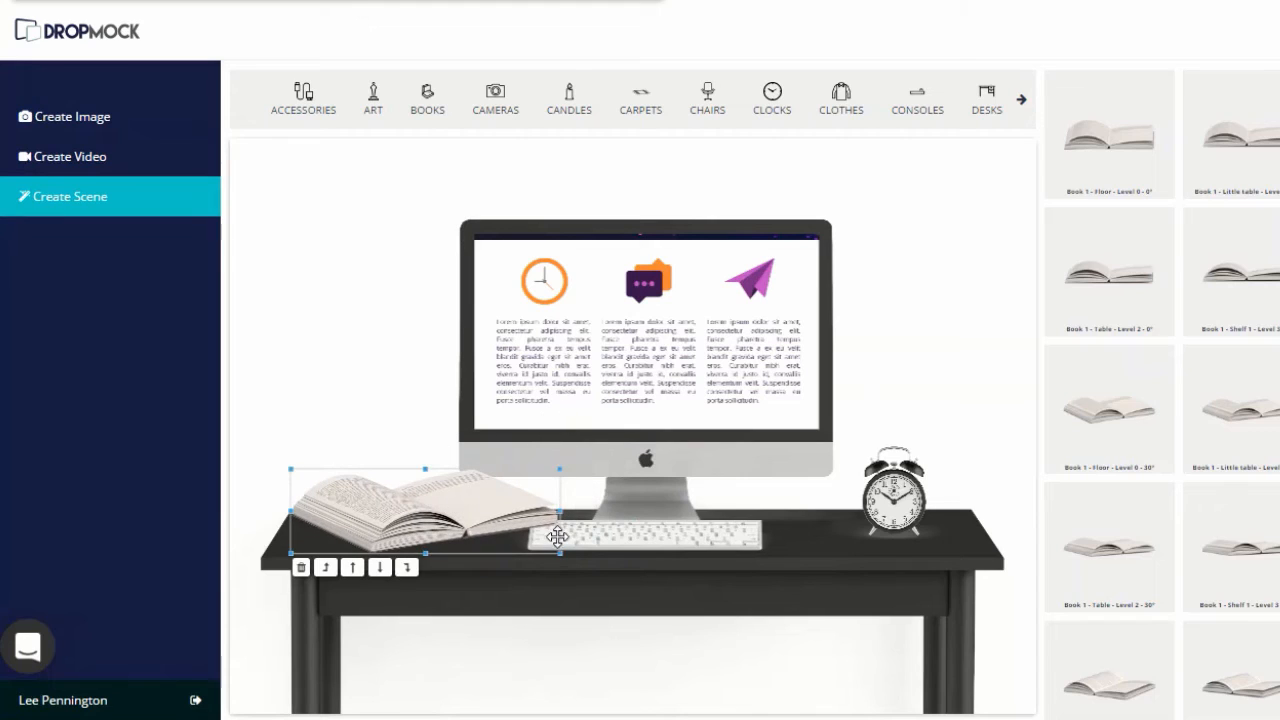
pyautogui.moveTo(557, 553); pyautogui.dragTo(496, 532)
pyautogui.moveTo(412, 506); pyautogui.dragTo(416, 533)
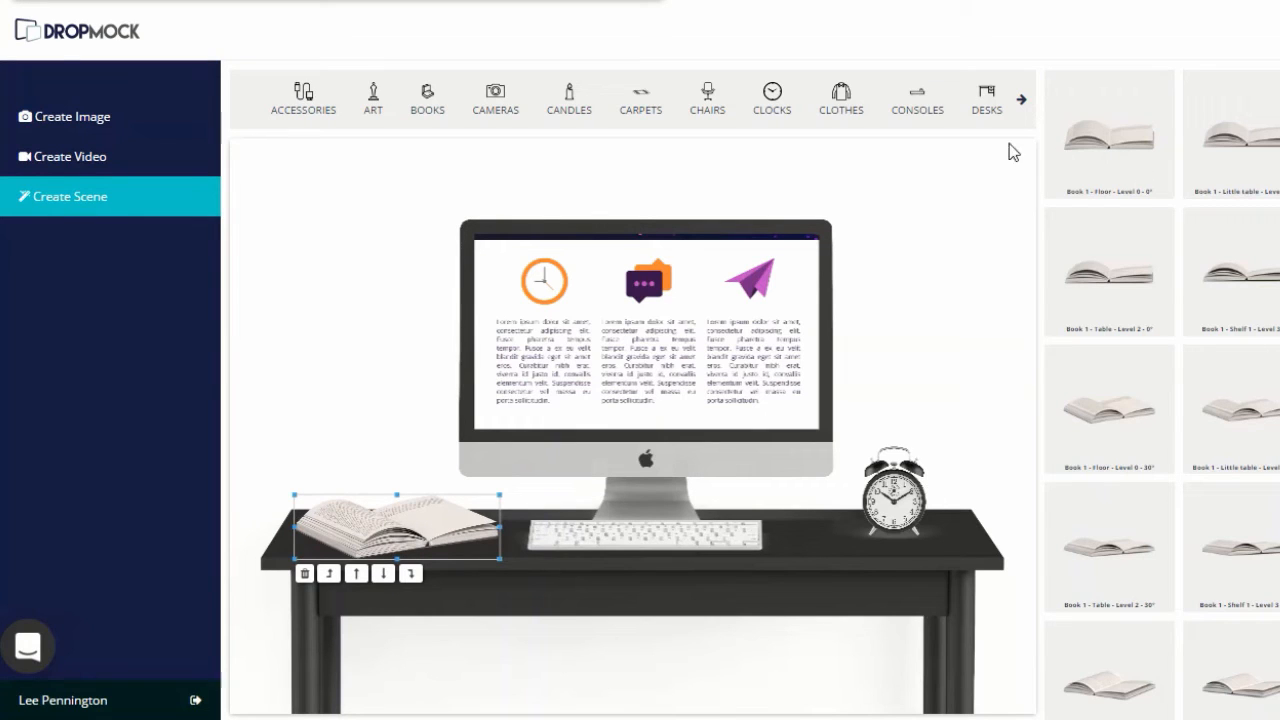
# Step: Apply the Wall and Floor 9 background from the Backgrounds category to the scene
pyautogui.click(1021, 104)
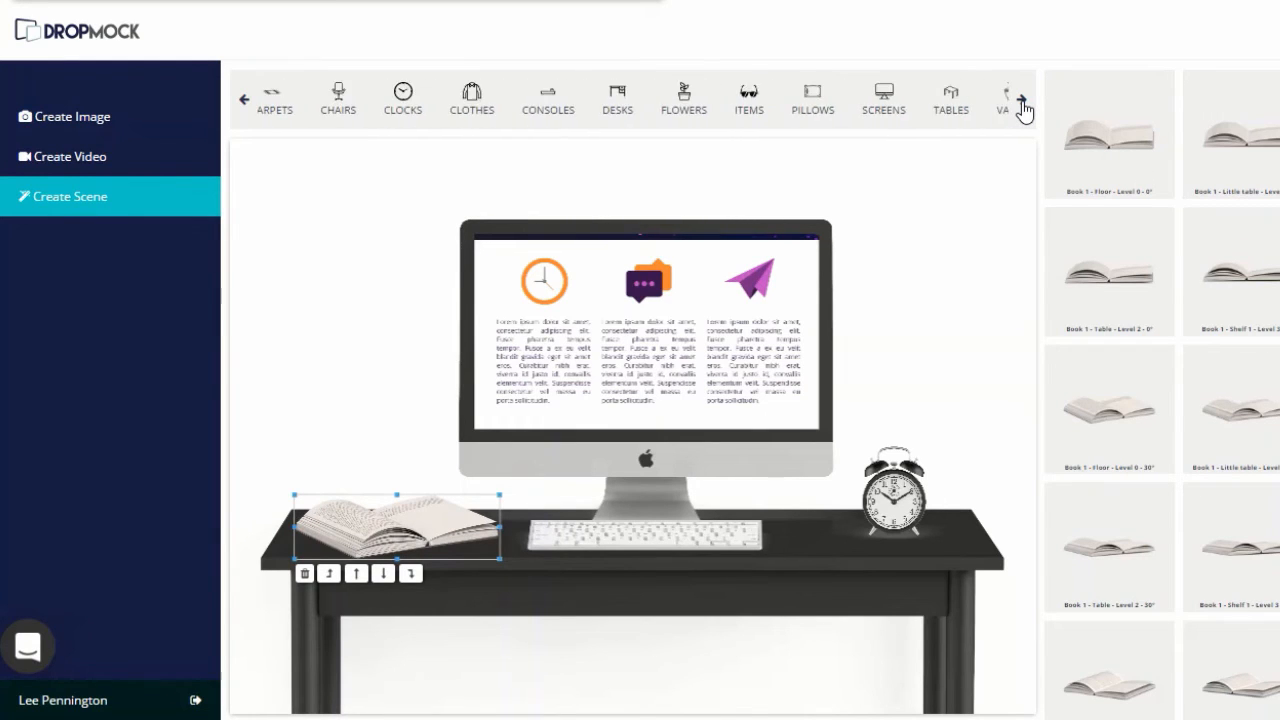
pyautogui.click(1022, 104)
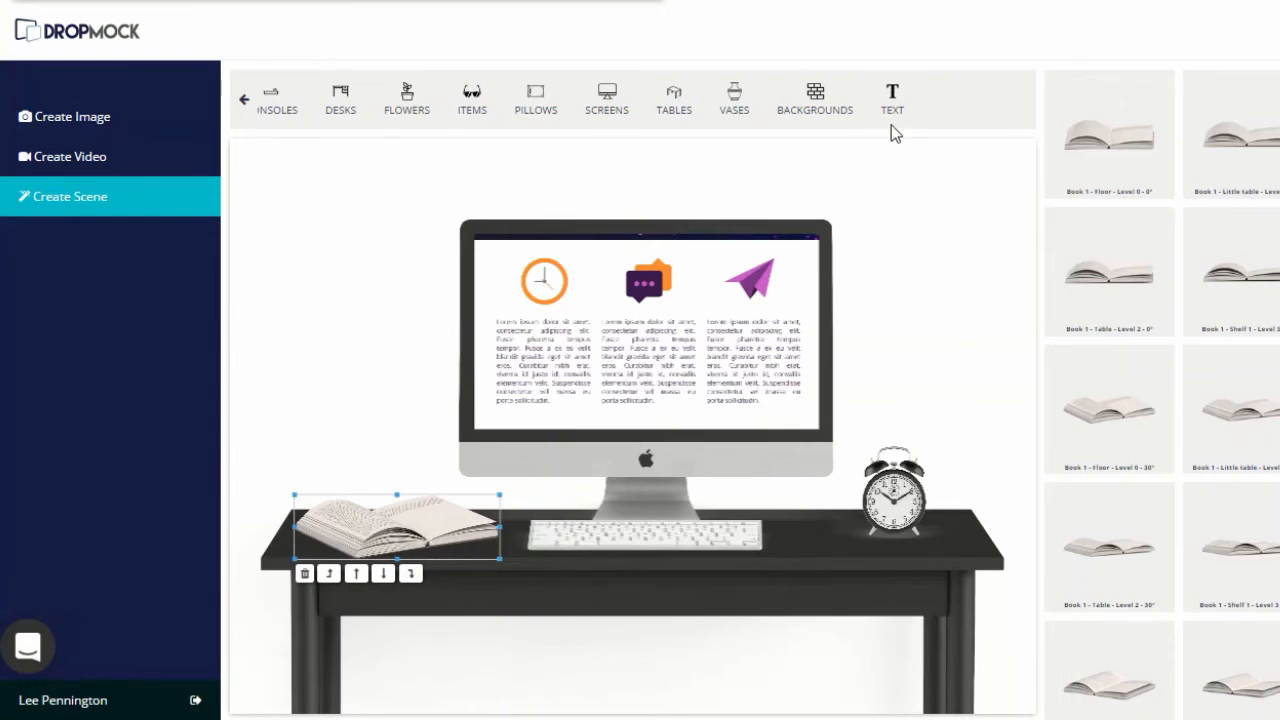
pyautogui.click(815, 105)
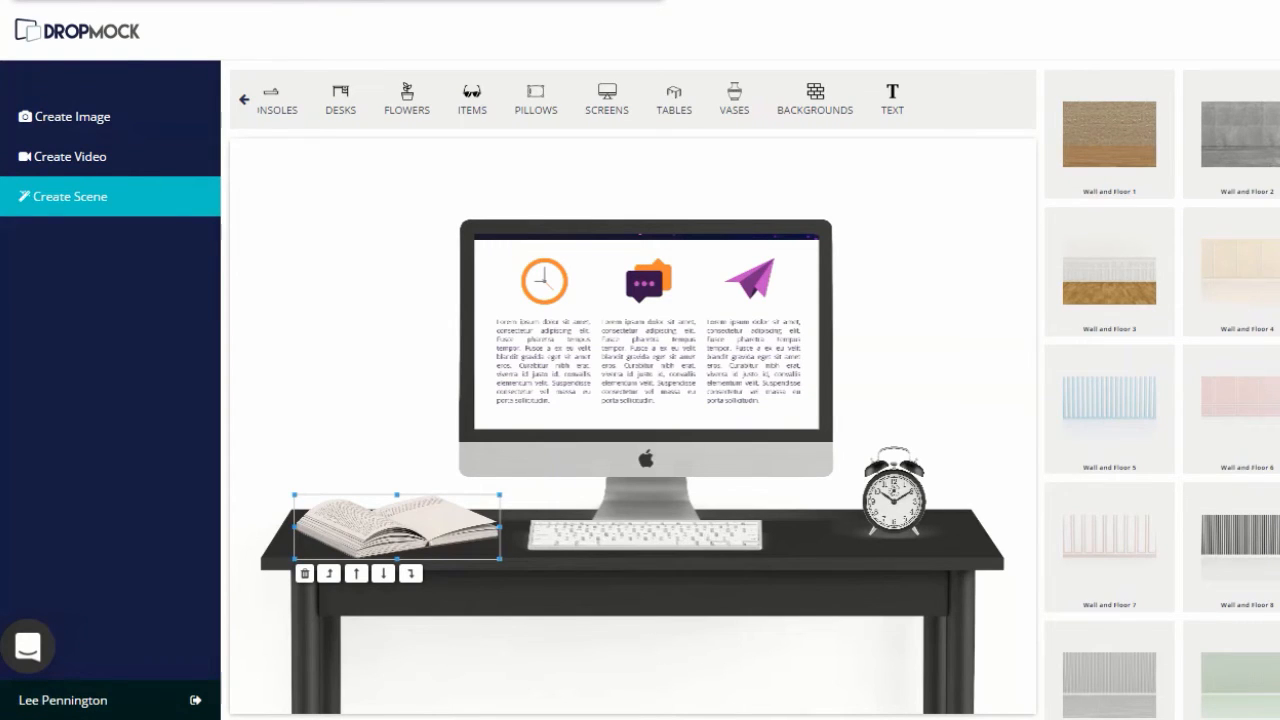
pyautogui.scroll(-5, 1272, 505)
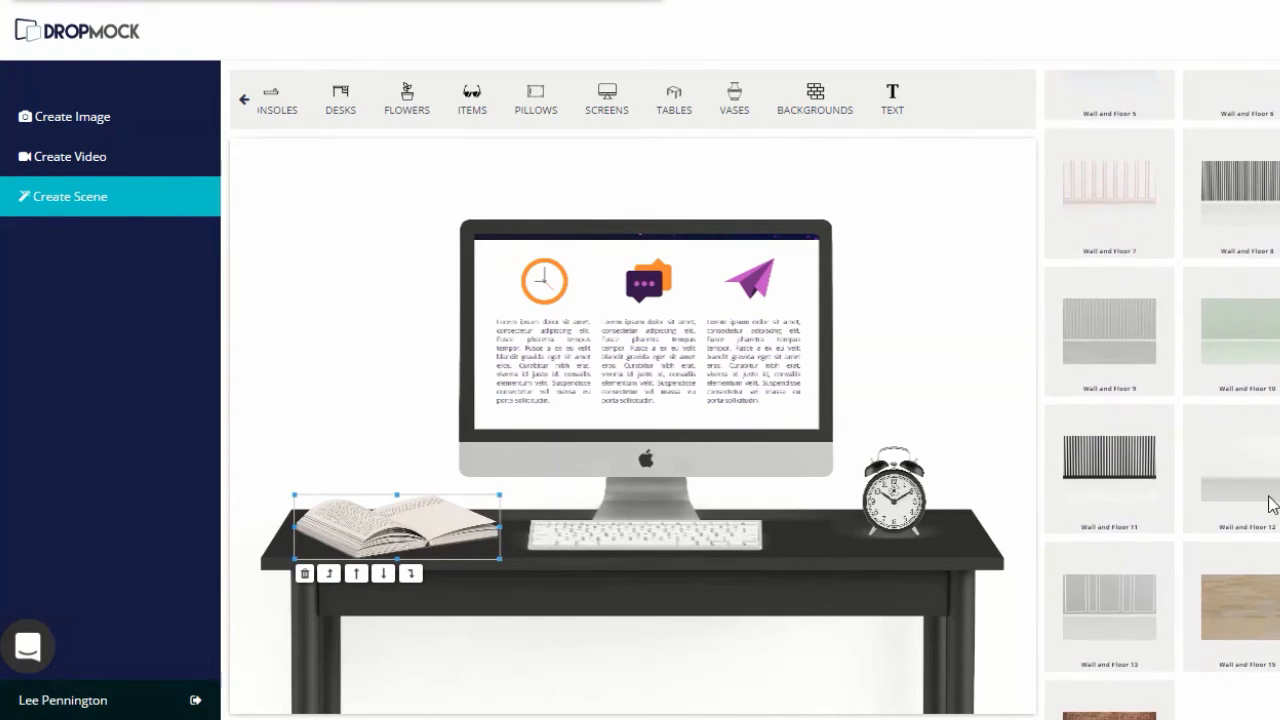
pyautogui.click(1117, 355)
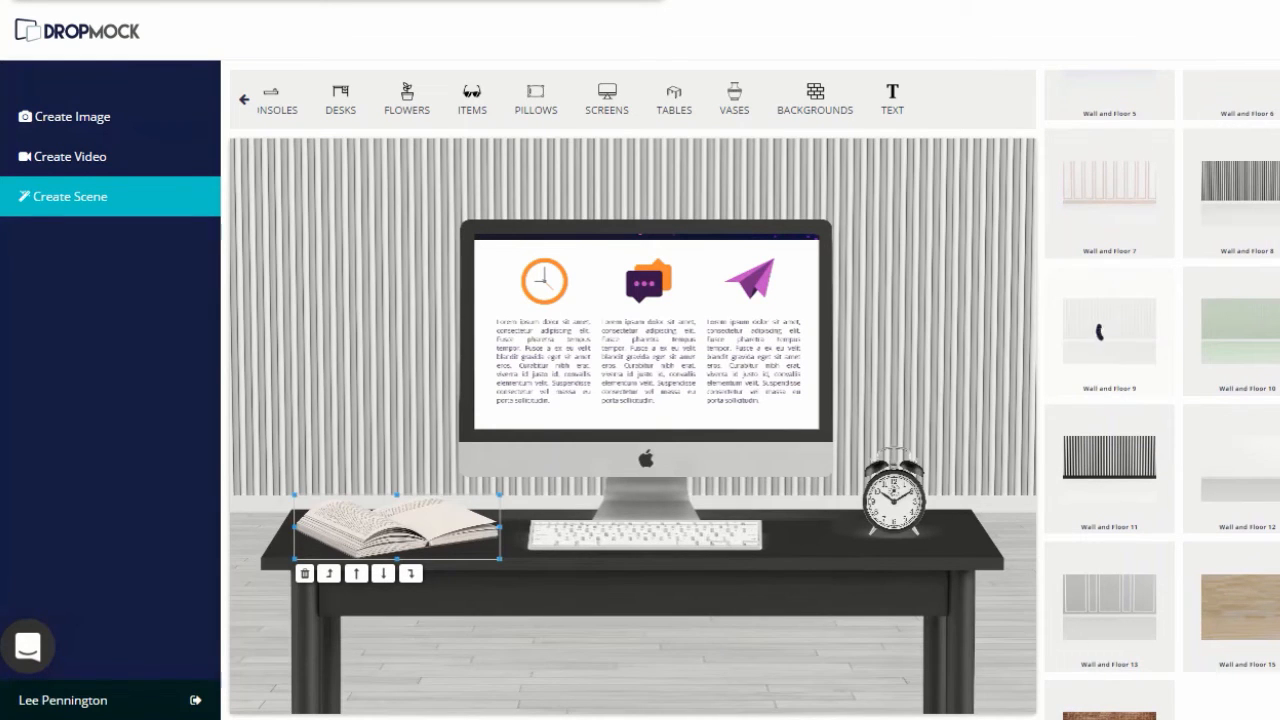
# Step: Export the scene and open the downloaded PNG in the image viewer
pyautogui.scroll(-1, 640, 390)
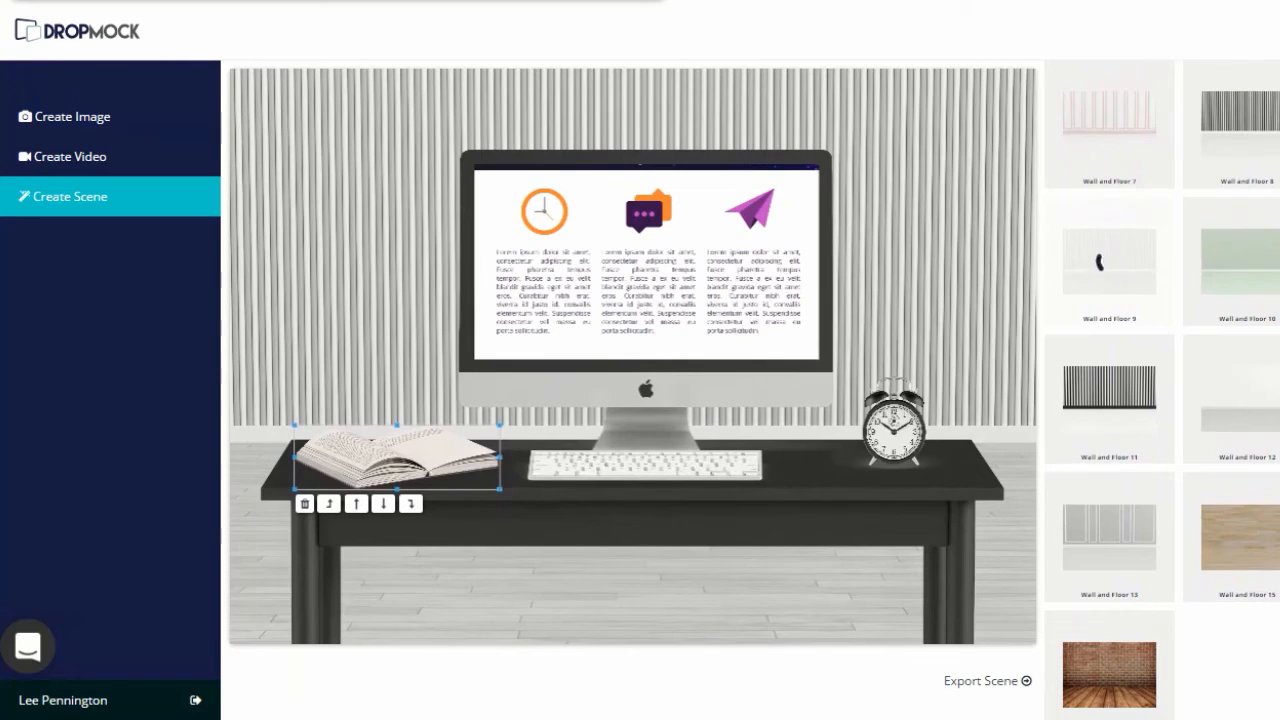
pyautogui.click(999, 686)
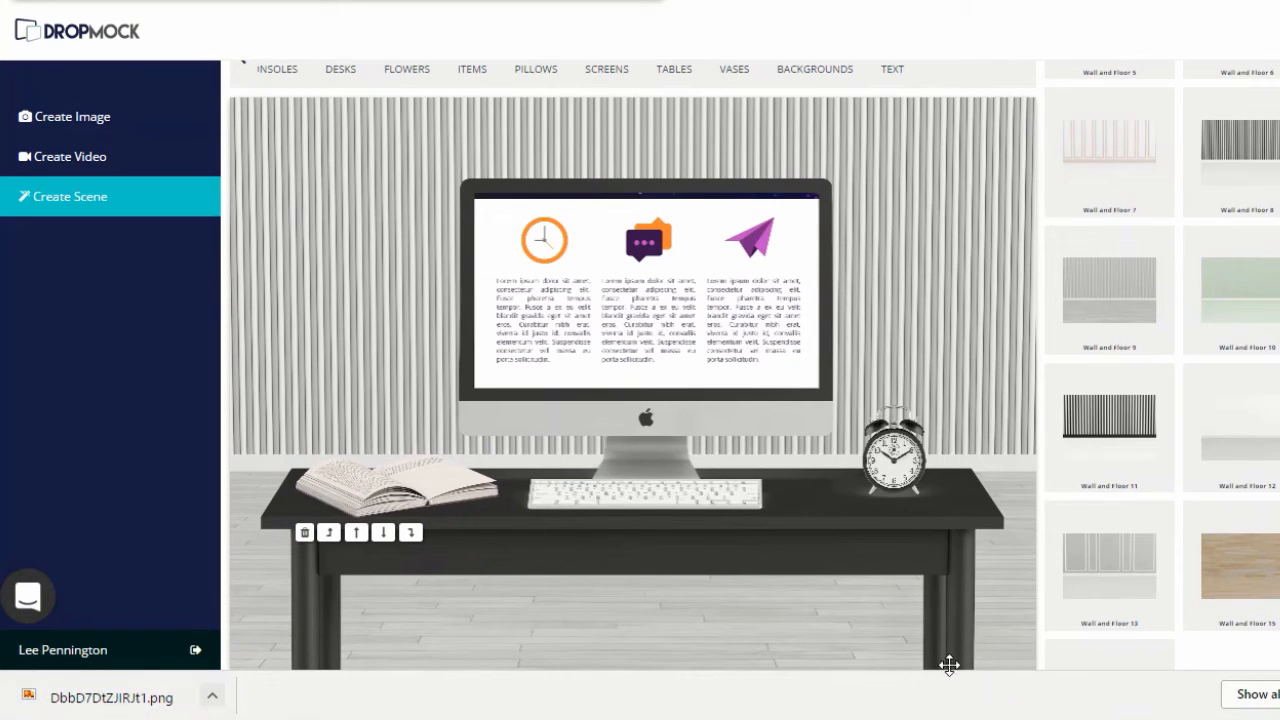
pyautogui.click(25, 705)
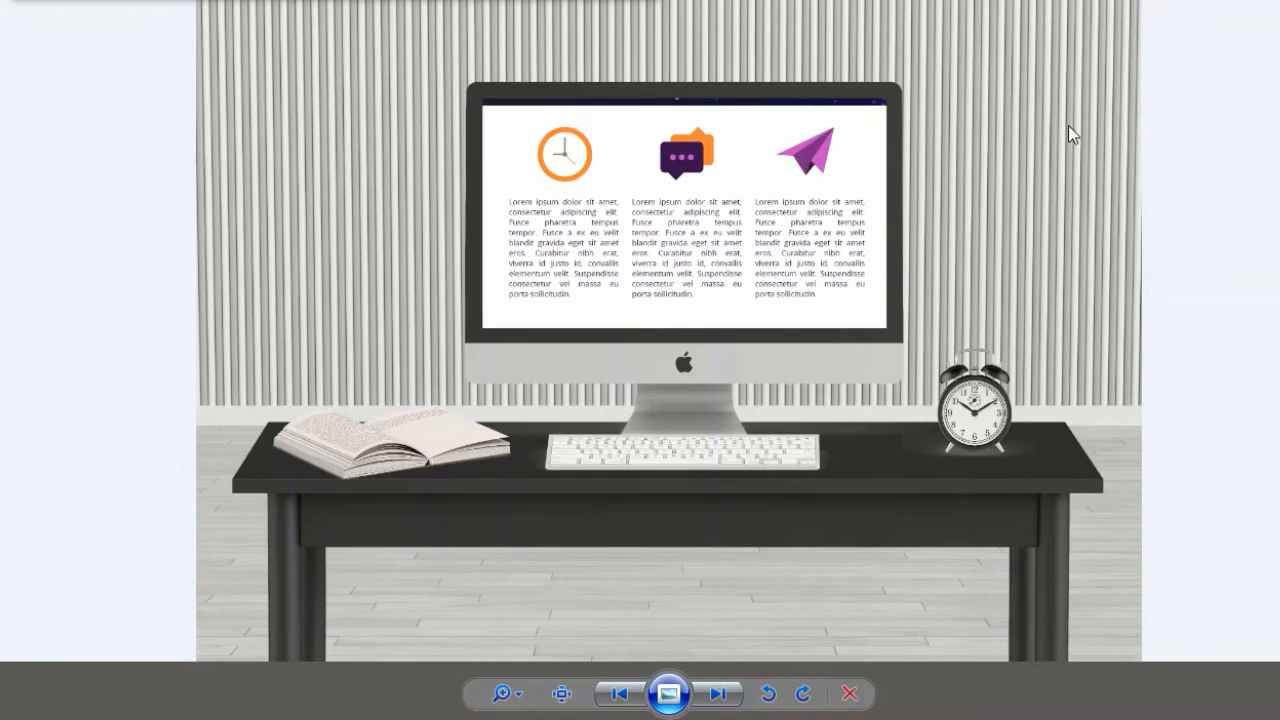
# Step: Close the image viewer and return to the DropMock start page
pyautogui.hotkey('alt', 'F4')
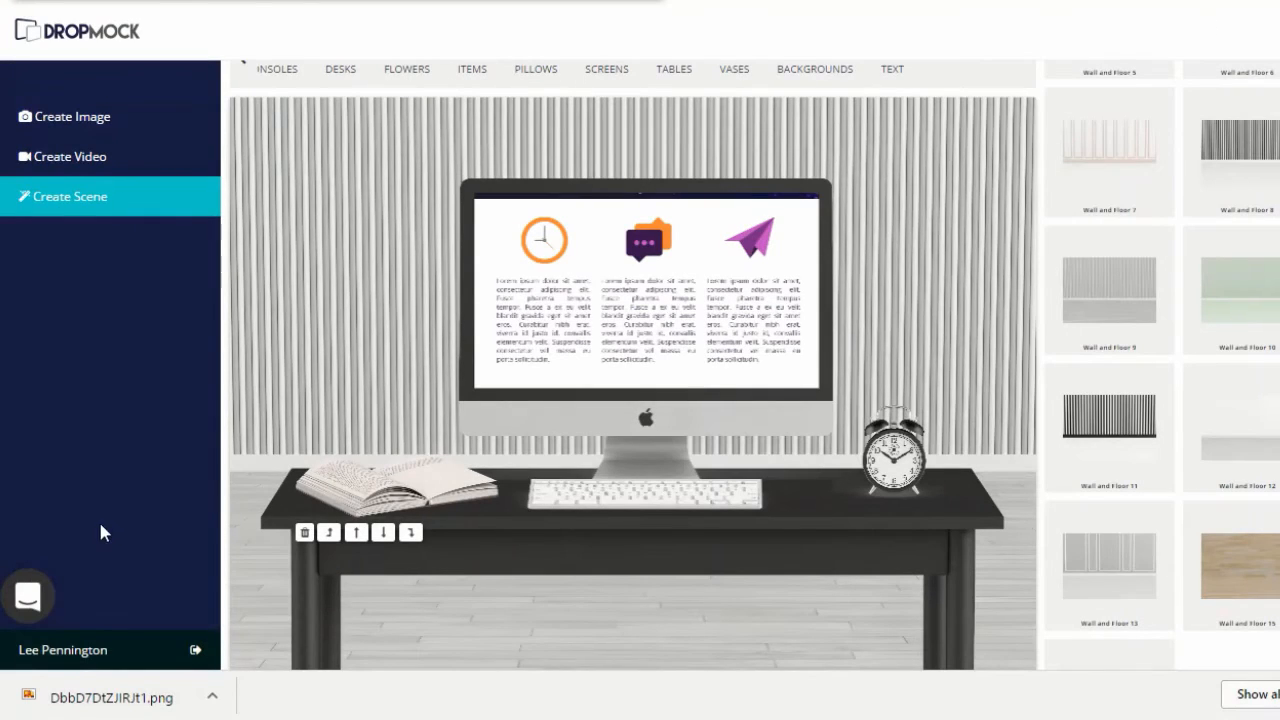
pyautogui.click(112, 38)
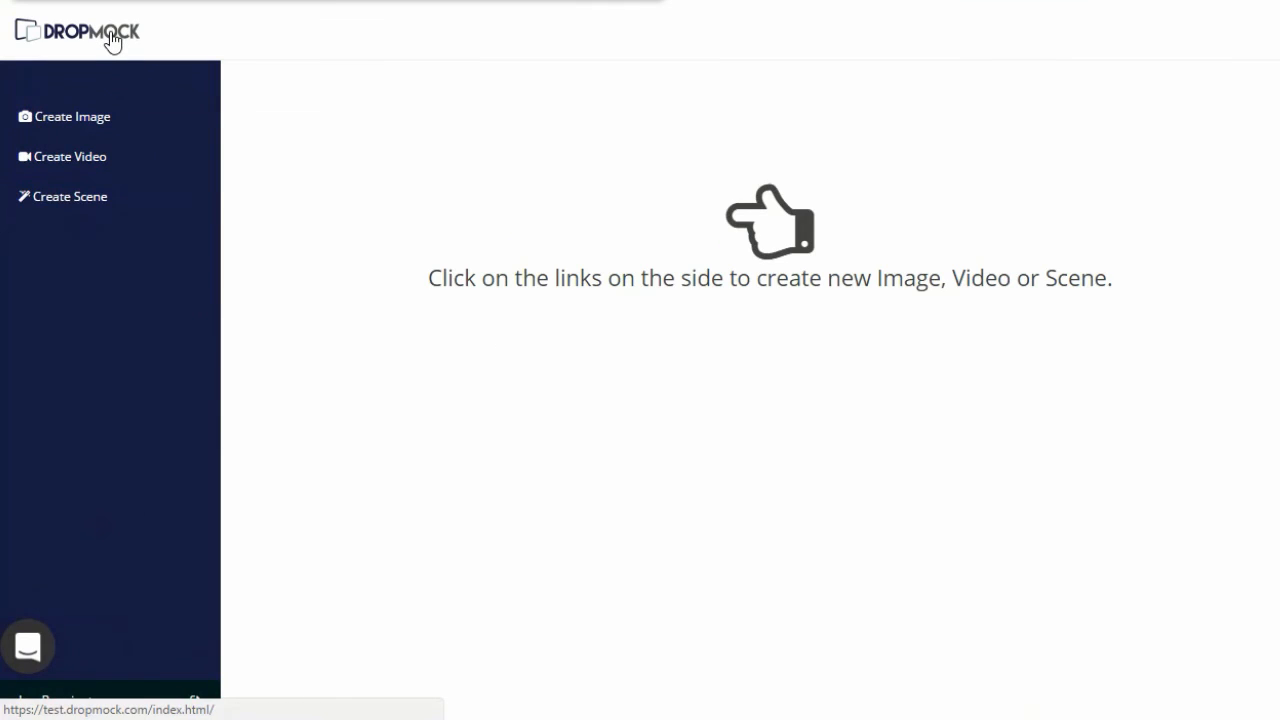